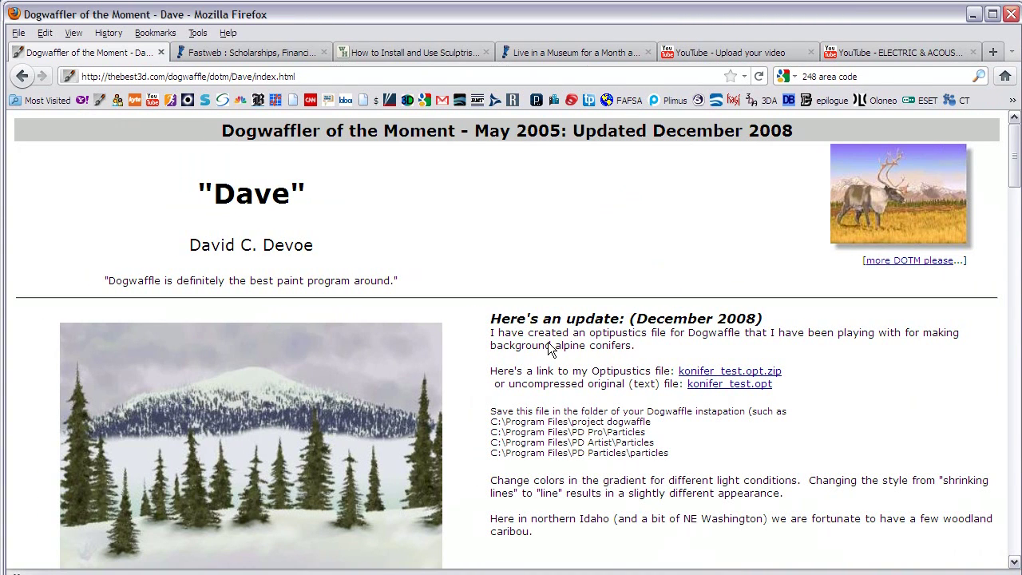
Open konifer_particle_example.jpg full-size from the Dogwaffler of the Moment page, then minimize Firefox.
{"action": "scroll", "coordinate": [549, 349], "scroll_direction": "down", "scroll_amount": 5}
{"action": "scroll", "coordinate": [547, 346], "scroll_direction": "down", "scroll_amount": 5}
{"action": "scroll", "coordinate": [392, 285], "scroll_direction": "up", "scroll_amount": 8}
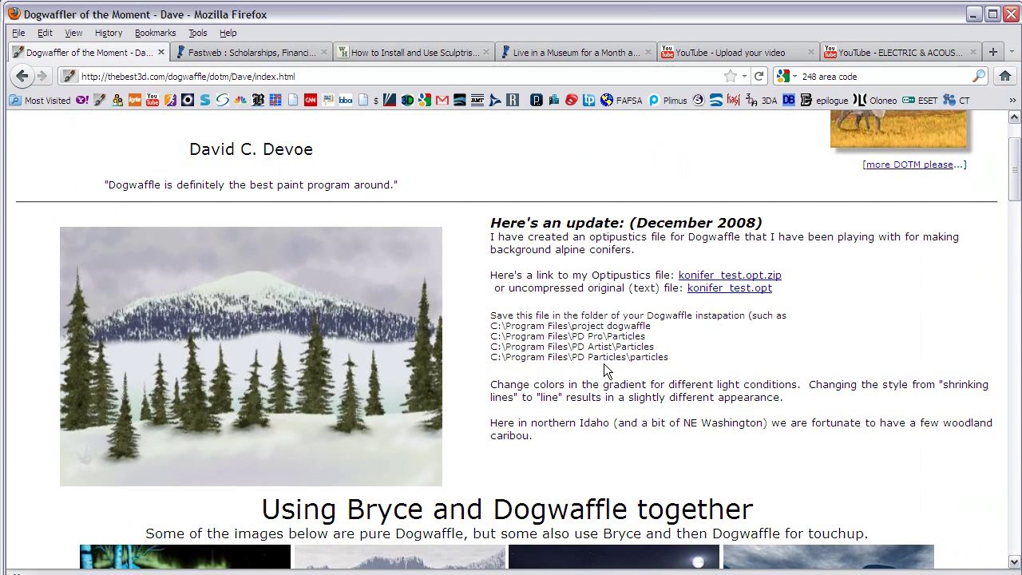
{"action": "scroll", "coordinate": [604, 367], "scroll_direction": "up", "scroll_amount": 3}
{"action": "scroll", "coordinate": [531, 292], "scroll_direction": "down", "scroll_amount": 5}
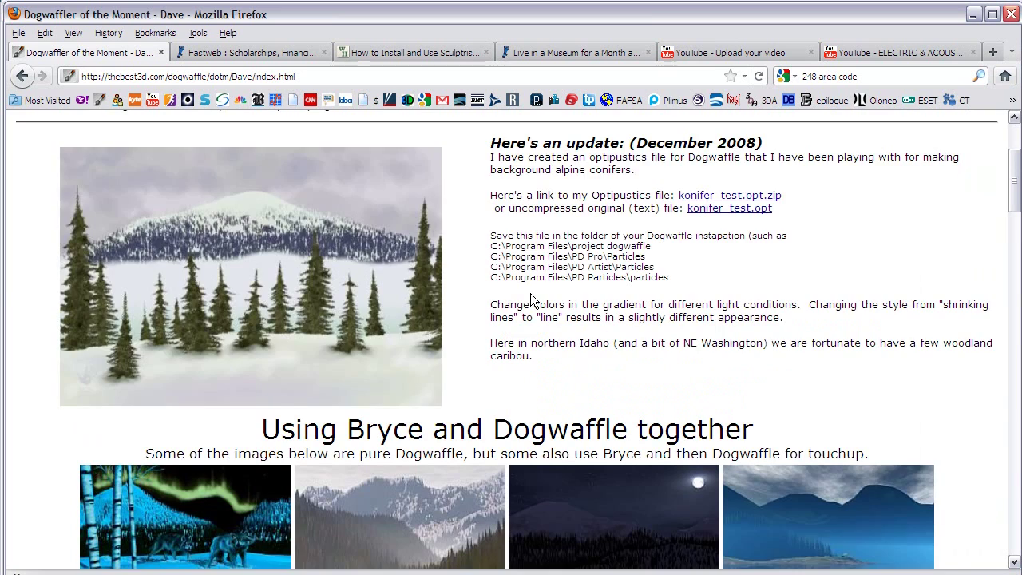
{"action": "scroll", "coordinate": [530, 297], "scroll_direction": "down", "scroll_amount": 6}
{"action": "scroll", "coordinate": [531, 297], "scroll_direction": "down", "scroll_amount": 5}
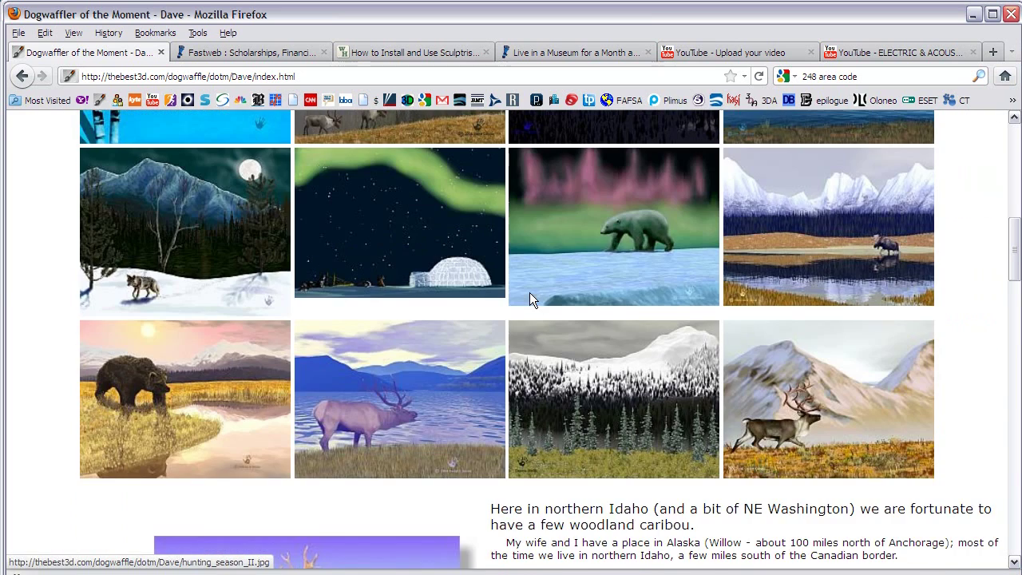
{"action": "scroll", "coordinate": [530, 298], "scroll_direction": "up", "scroll_amount": 1}
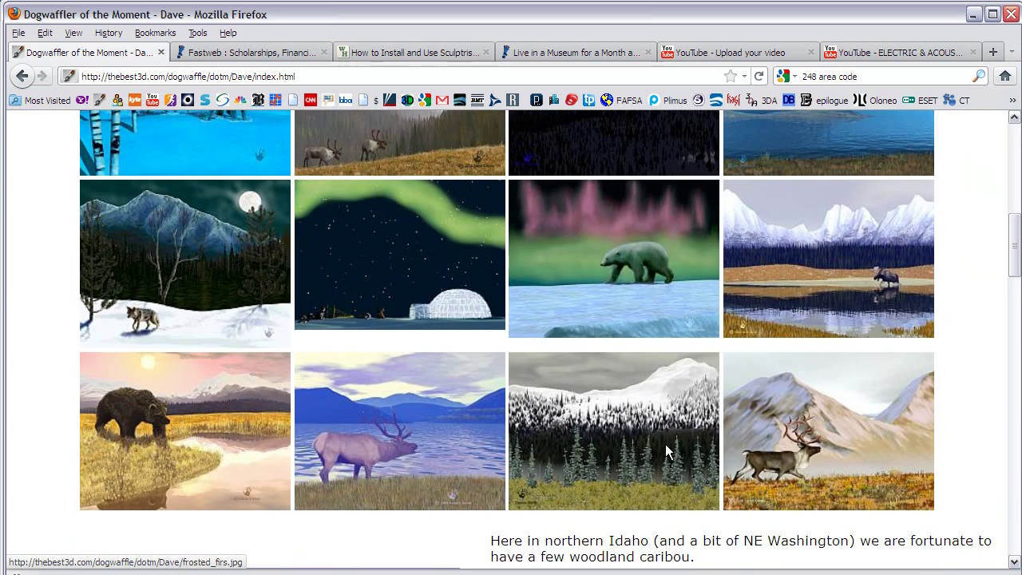
{"action": "scroll", "coordinate": [675, 441], "scroll_direction": "up", "scroll_amount": 2}
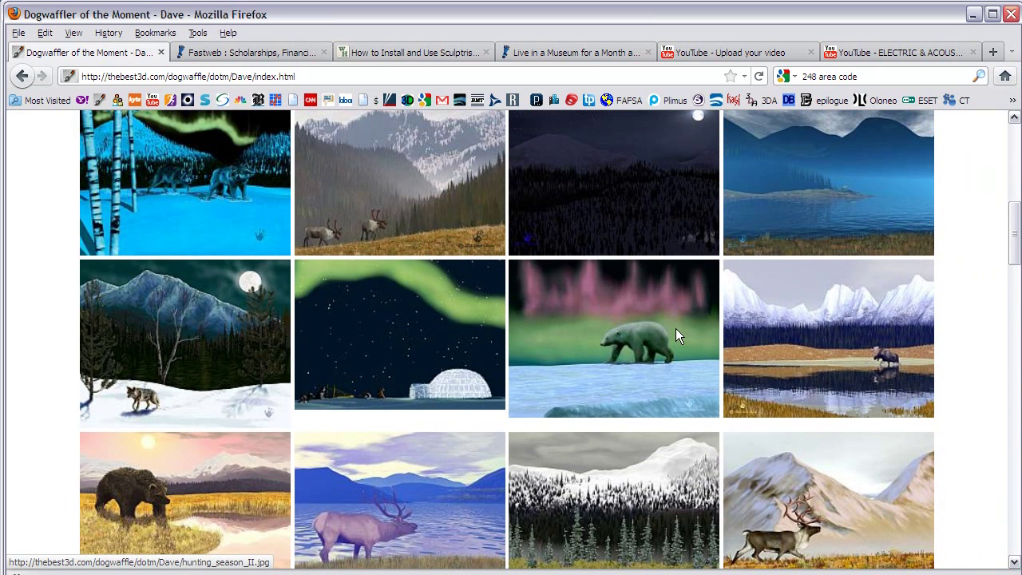
{"action": "scroll", "coordinate": [859, 372], "scroll_direction": "up", "scroll_amount": 5}
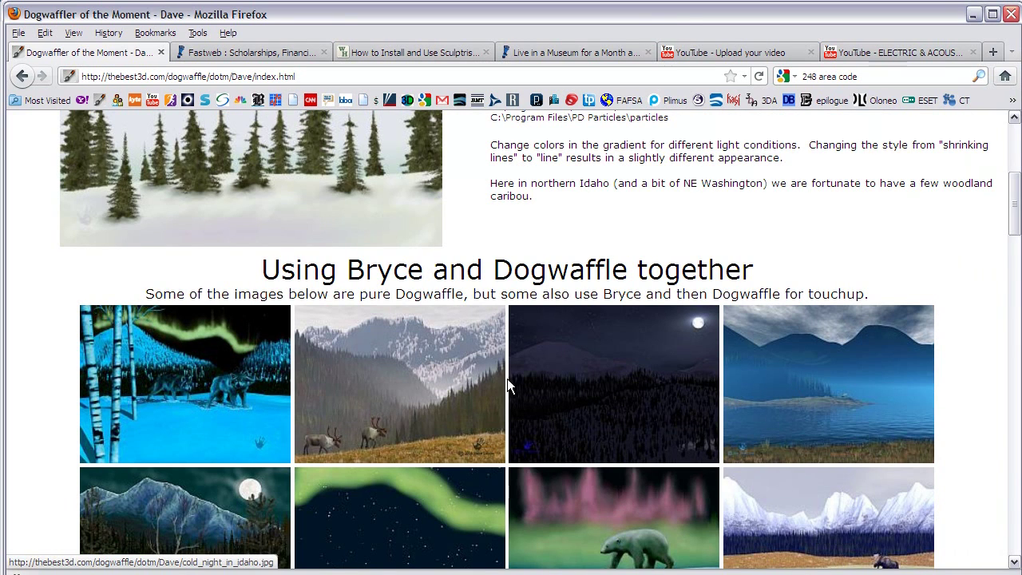
{"action": "scroll", "coordinate": [376, 384], "scroll_direction": "up", "scroll_amount": 3}
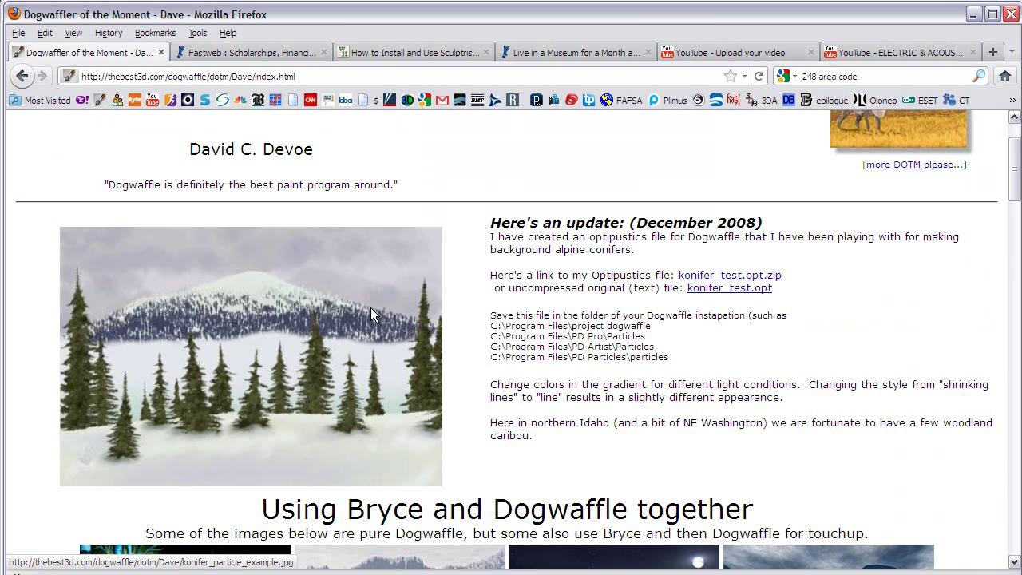
{"action": "left_click", "coordinate": [229, 335]}
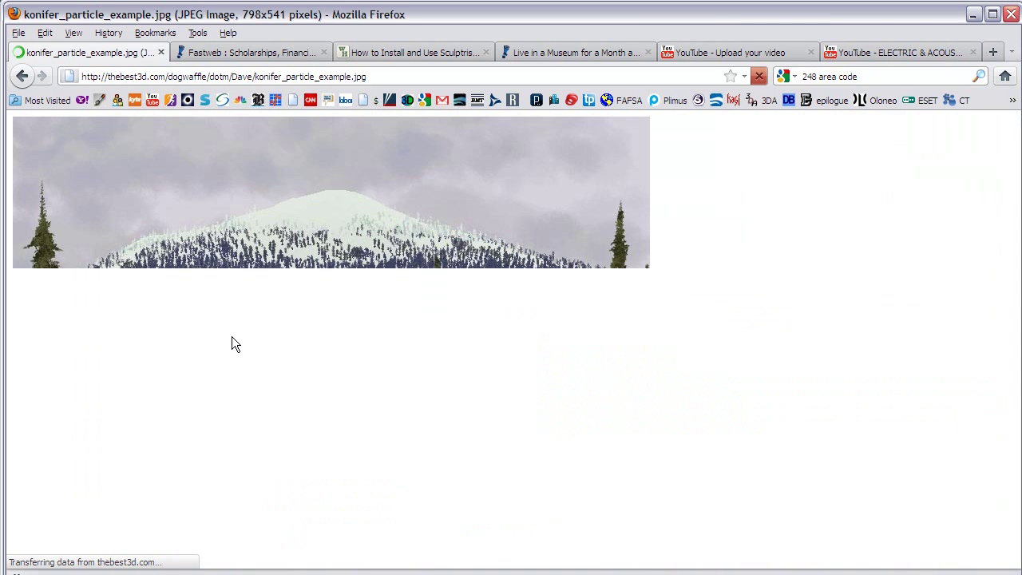
{"action": "left_click", "coordinate": [973, 14]}
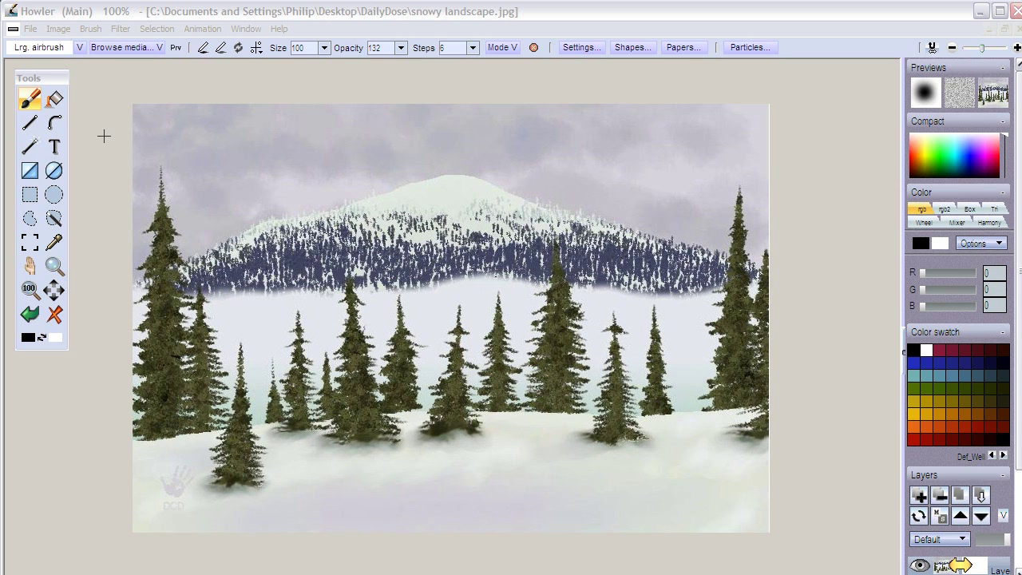
Select the FX gradient tool in the Howler toolbox and open the Filter menu.
{"action": "left_click", "coordinate": [30, 148]}
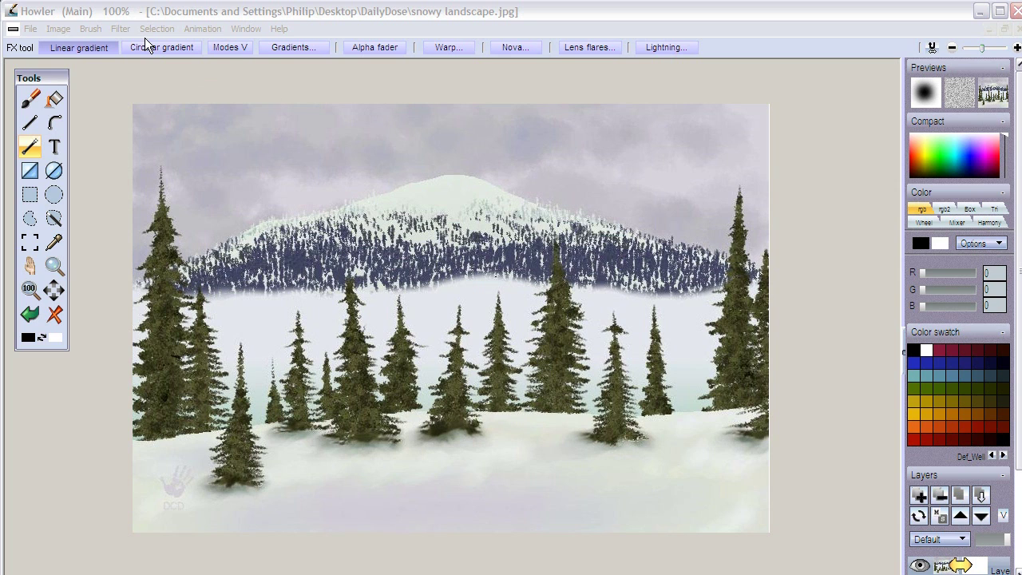
{"action": "left_click", "coordinate": [120, 29]}
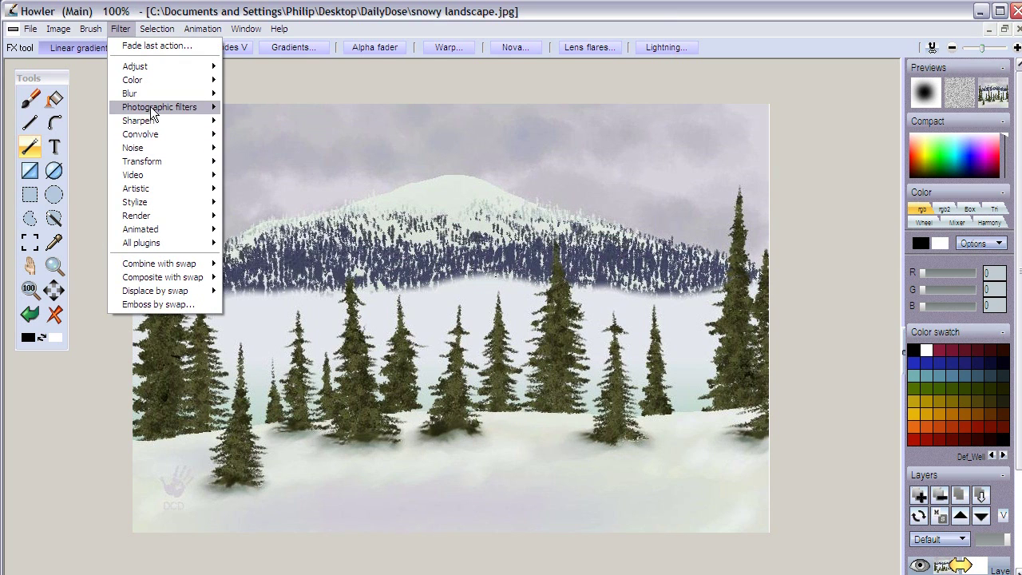
Apply the Sunset photographic filter with a light orange top and light blue bottom colour.
{"action": "mouse_move", "coordinate": [160, 107]}
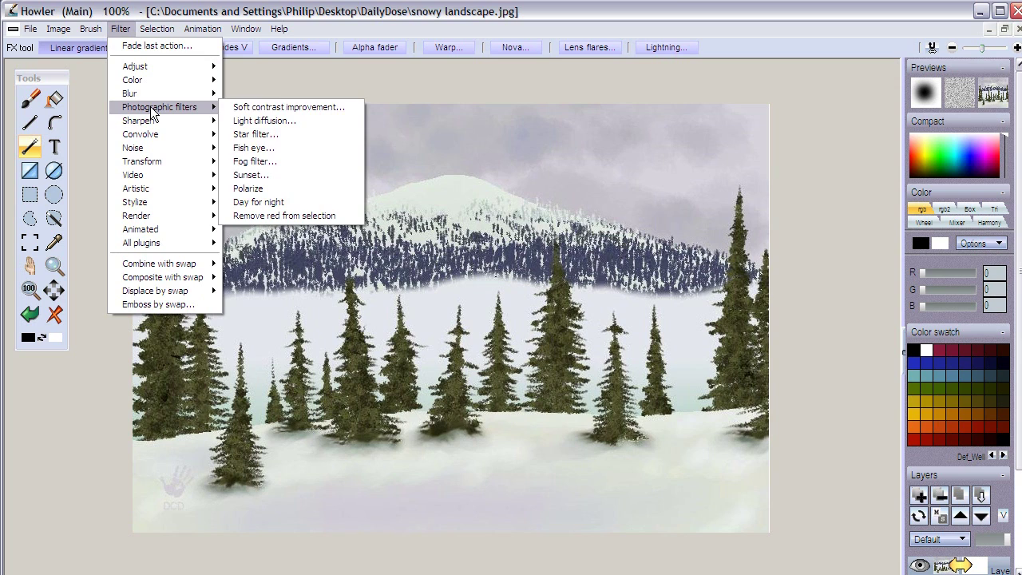
{"action": "left_click", "coordinate": [278, 176]}
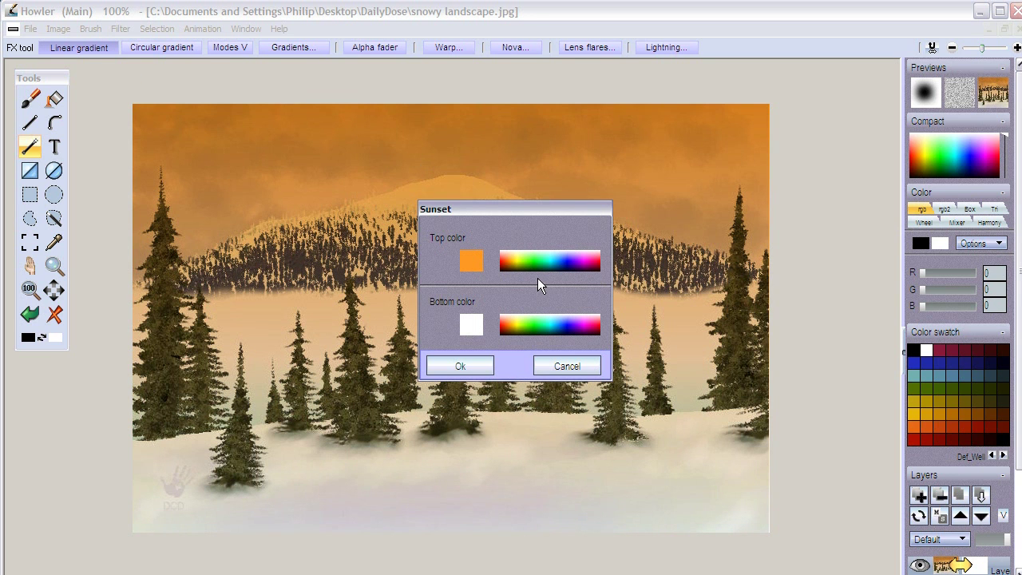
{"action": "mouse_move", "coordinate": [518, 263]}
{"action": "left_mouse_down"}
{"action": "mouse_move", "coordinate": [504, 262]}
{"action": "mouse_move", "coordinate": [511, 255]}
{"action": "left_mouse_up"}
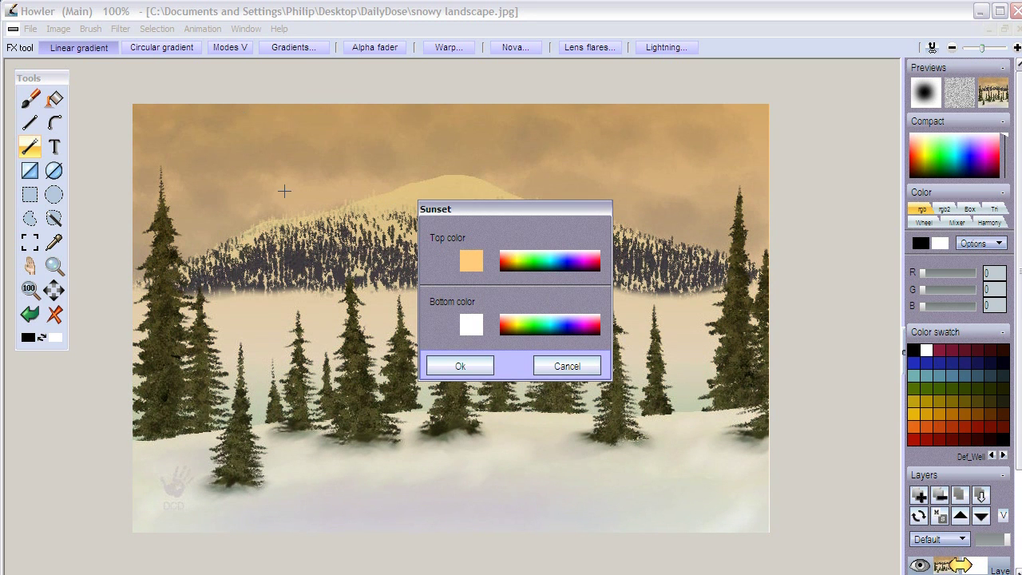
{"action": "left_click_drag", "start_coordinate": [557, 328], "coordinate": [557, 320]}
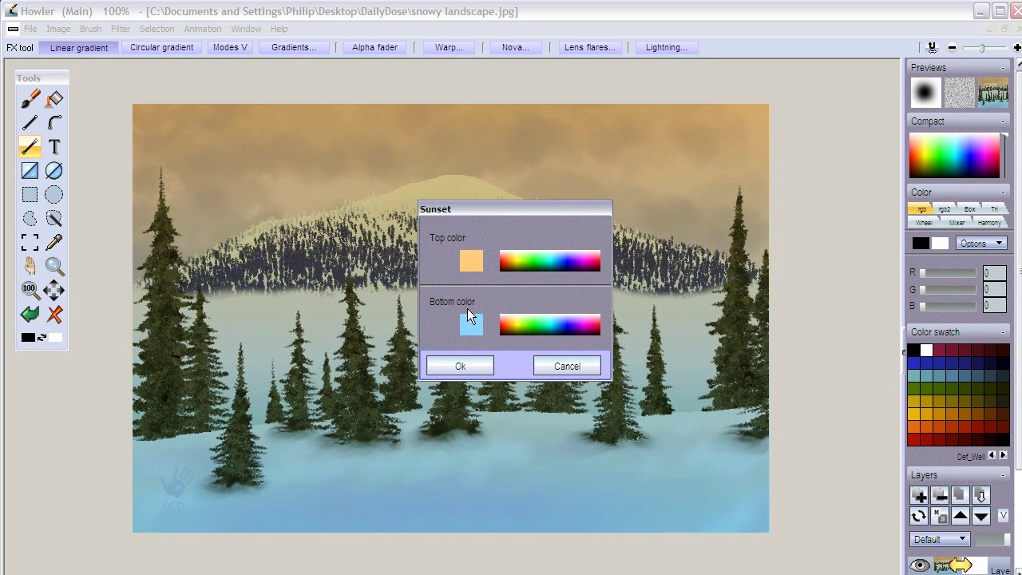
{"action": "left_click", "coordinate": [460, 365]}
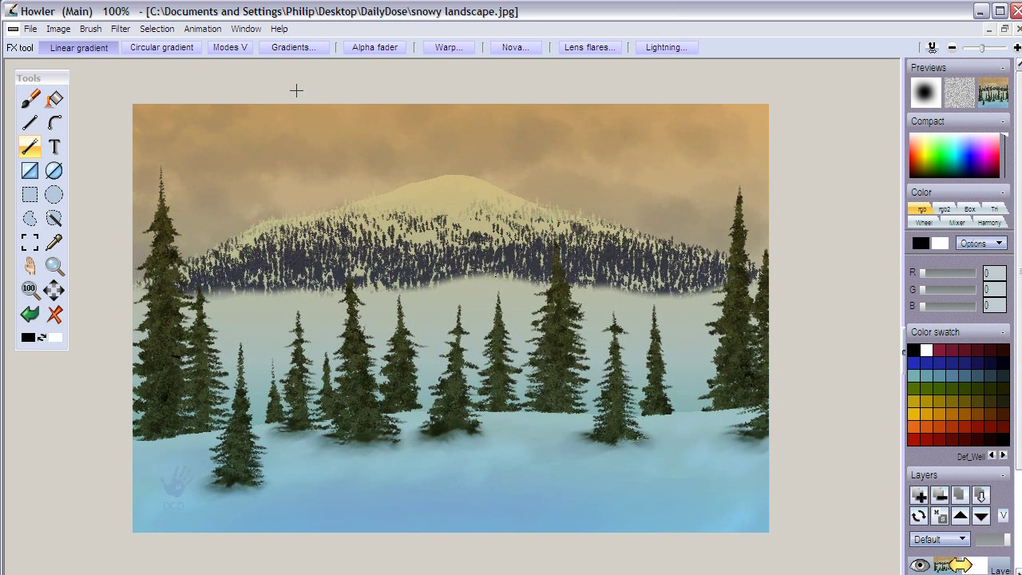
Store the sunset-tinted image as a separate copy, then undo the sunset tint.
{"action": "left_click", "coordinate": [60, 26]}
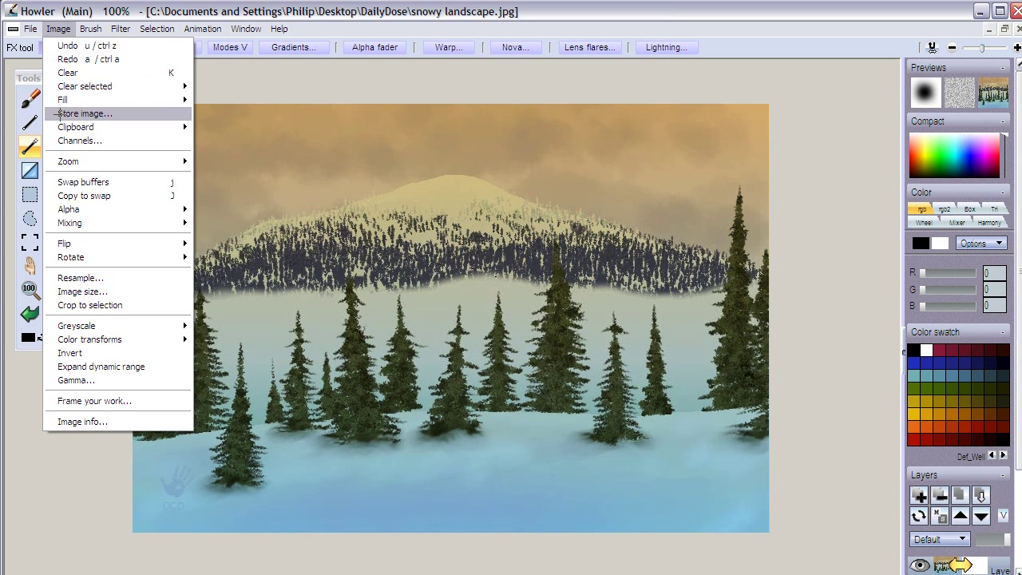
{"action": "left_click", "coordinate": [75, 112]}
{"action": "left_click_drag", "start_coordinate": [146, 170], "coordinate": [55, 408]}
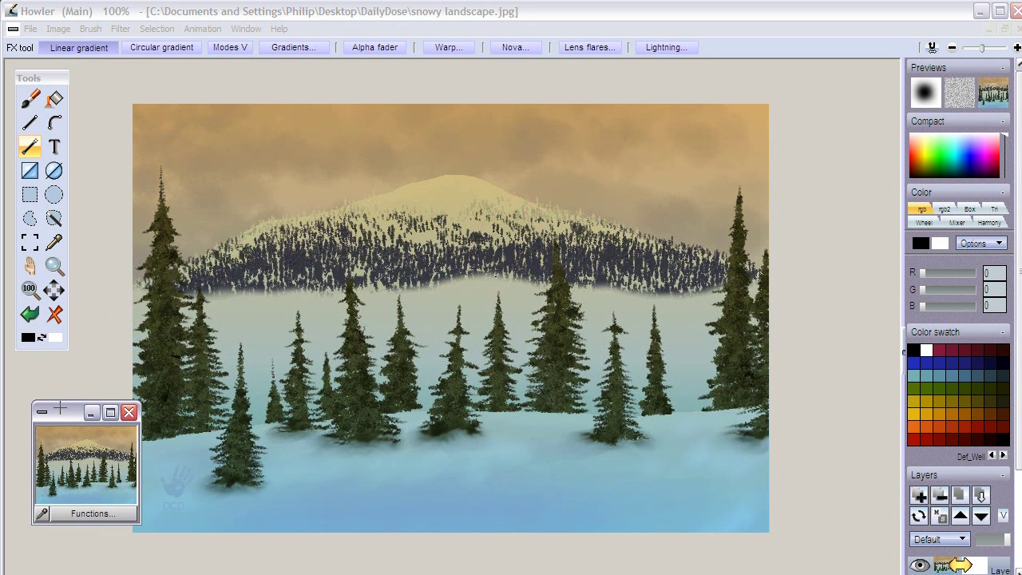
{"action": "left_click", "coordinate": [31, 315]}
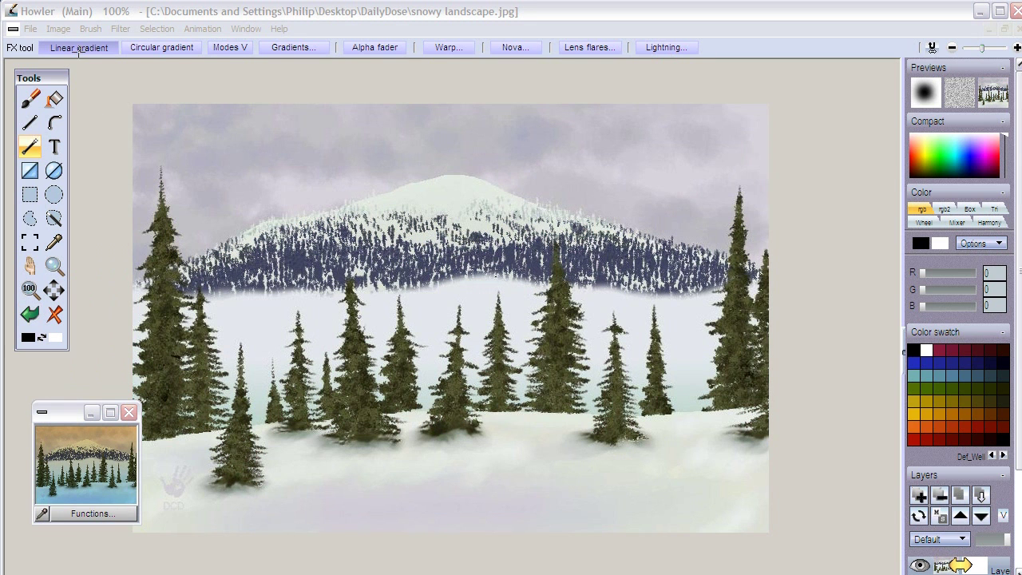
Store the original snowy image and stack both stored copies at the upper right, keeping the original on canvas.
{"action": "left_click", "coordinate": [59, 29]}
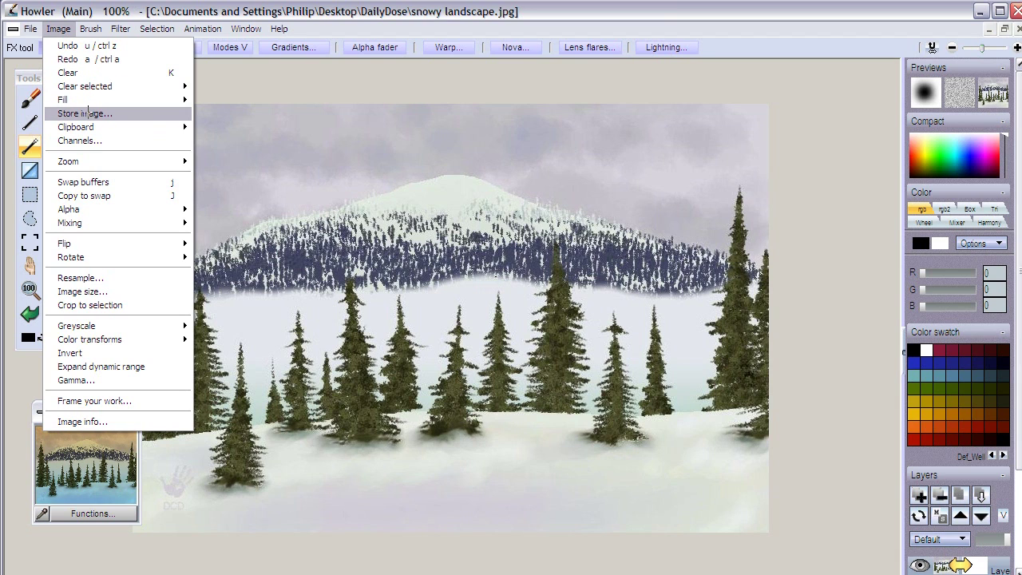
{"action": "left_click", "coordinate": [83, 113]}
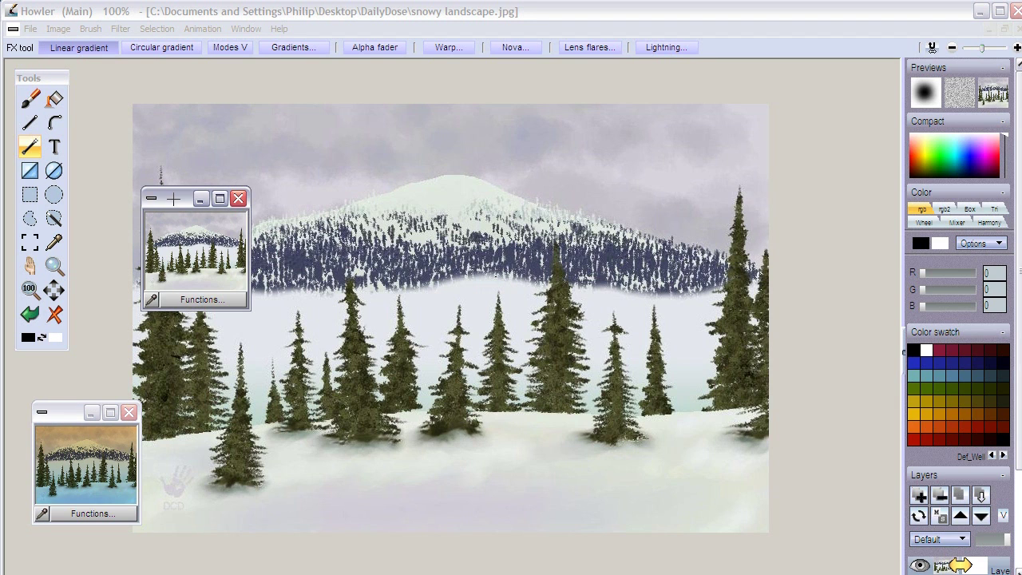
{"action": "left_click_drag", "start_coordinate": [187, 192], "coordinate": [830, 70]}
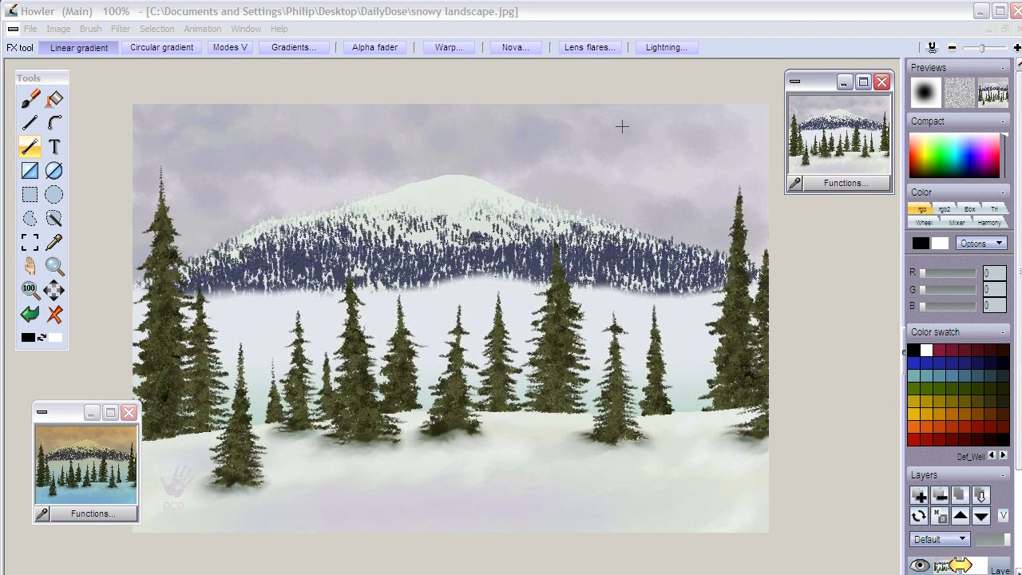
{"action": "left_click_drag", "start_coordinate": [70, 417], "coordinate": [817, 210]}
{"action": "left_click_drag", "start_coordinate": [839, 244], "coordinate": [382, 277]}
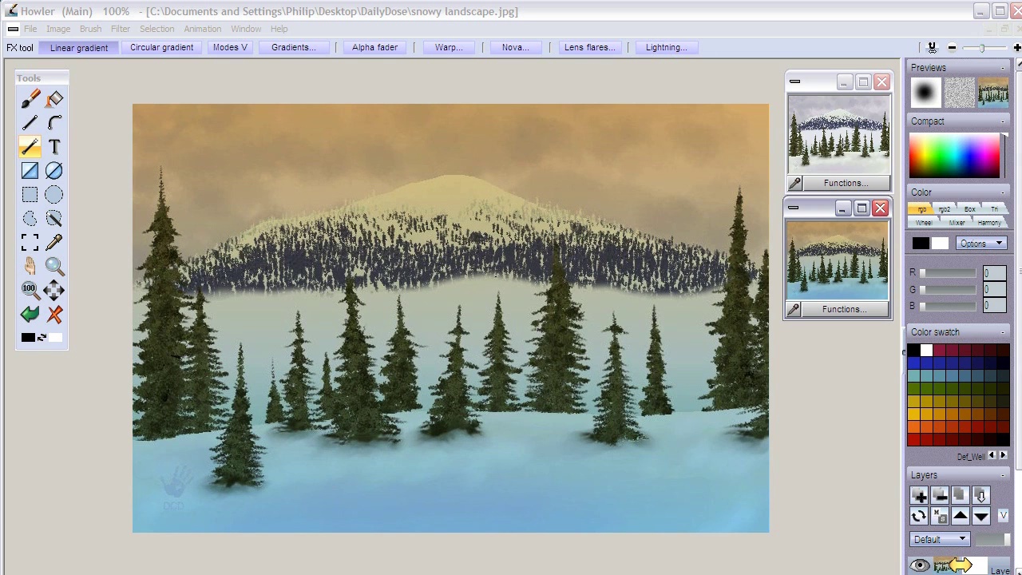
{"action": "key", "text": "ctrl+z"}
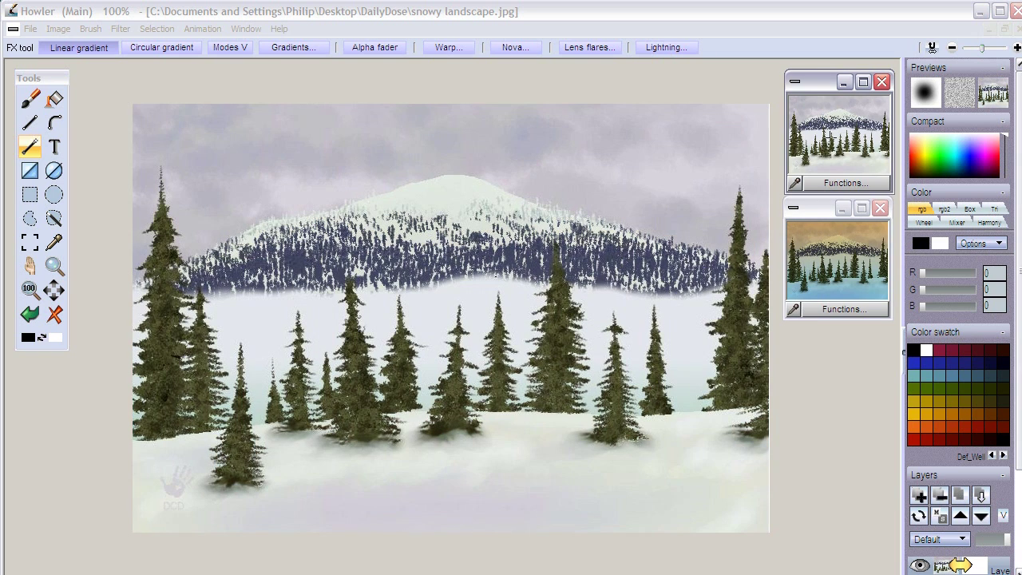
Fill the canvas with a white-to-black vertical linear gradient.
{"action": "right_click", "coordinate": [26, 150]}
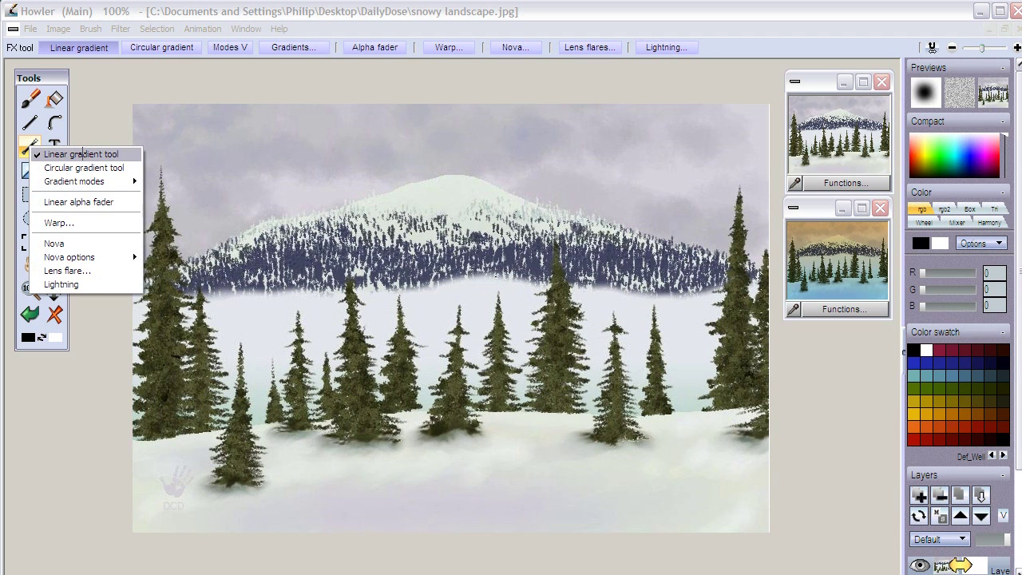
{"action": "left_click", "coordinate": [80, 154]}
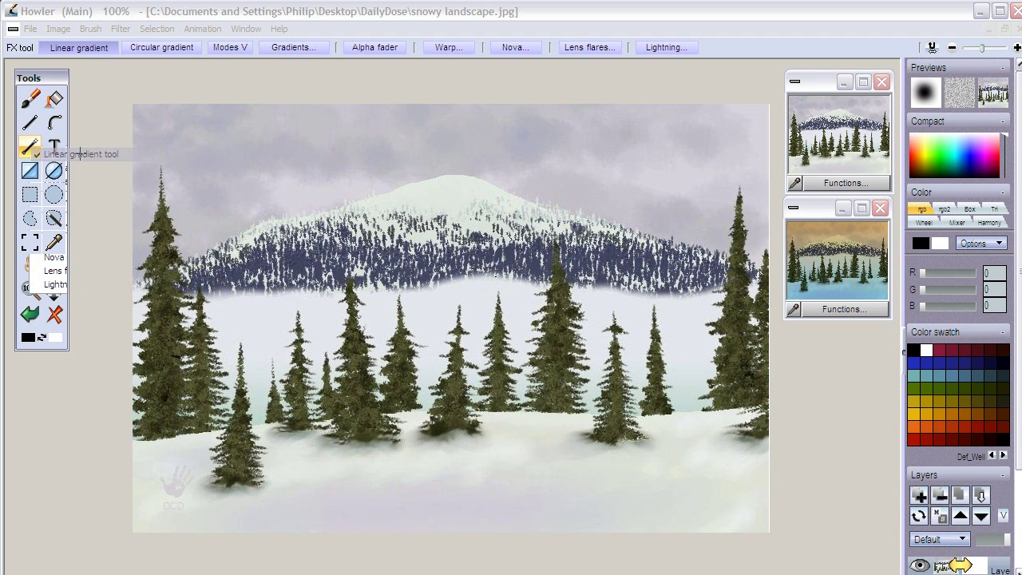
{"action": "left_click_drag", "start_coordinate": [471, 429], "coordinate": [471, 109]}
Fade the gradient back with Interactive undo, undo it completely, and close the undo panel.
{"action": "left_click", "coordinate": [121, 29]}
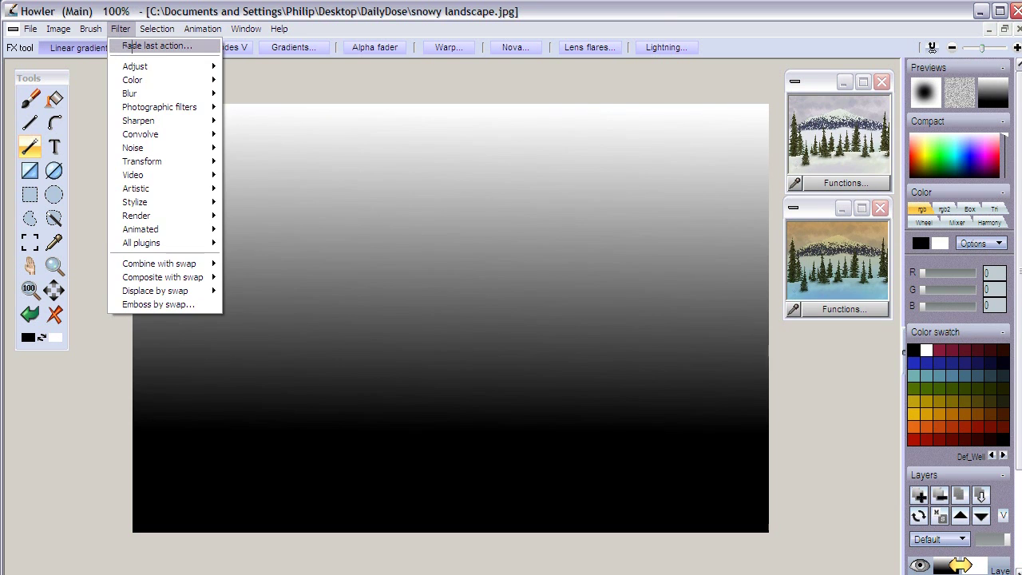
{"action": "left_click", "coordinate": [932, 47]}
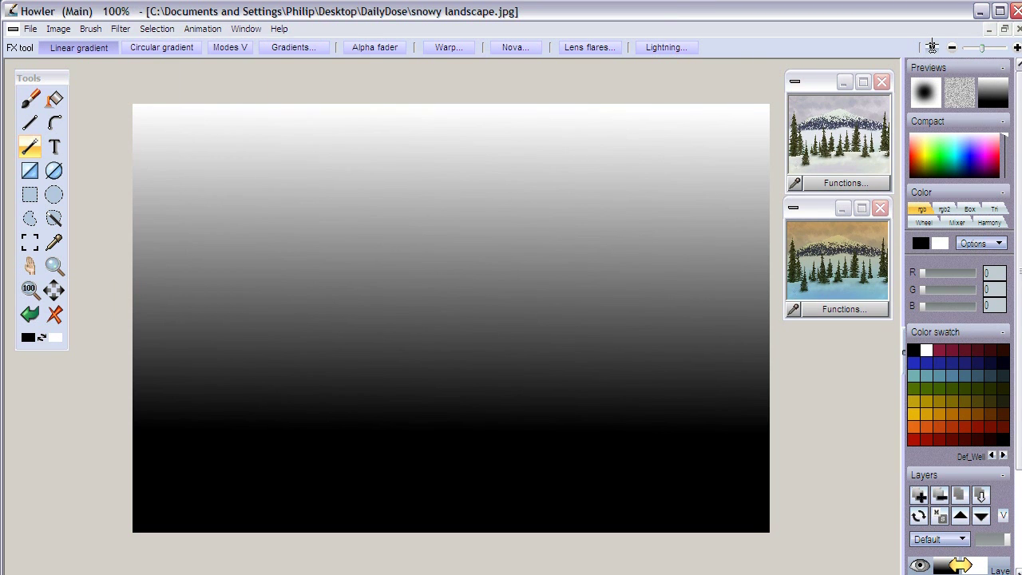
{"action": "left_click_drag", "start_coordinate": [908, 84], "coordinate": [965, 51]}
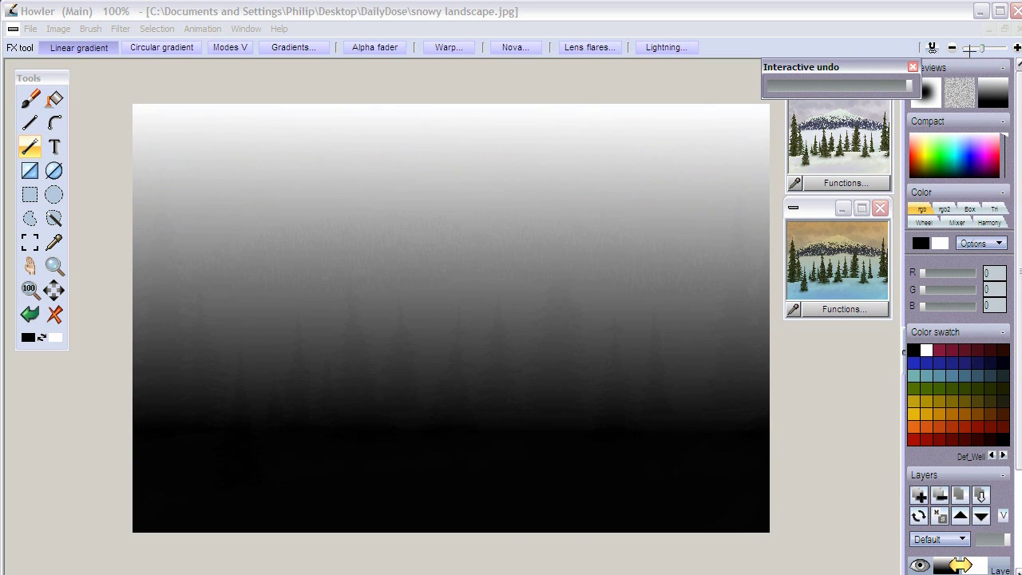
{"action": "key", "text": "ctrl+z"}
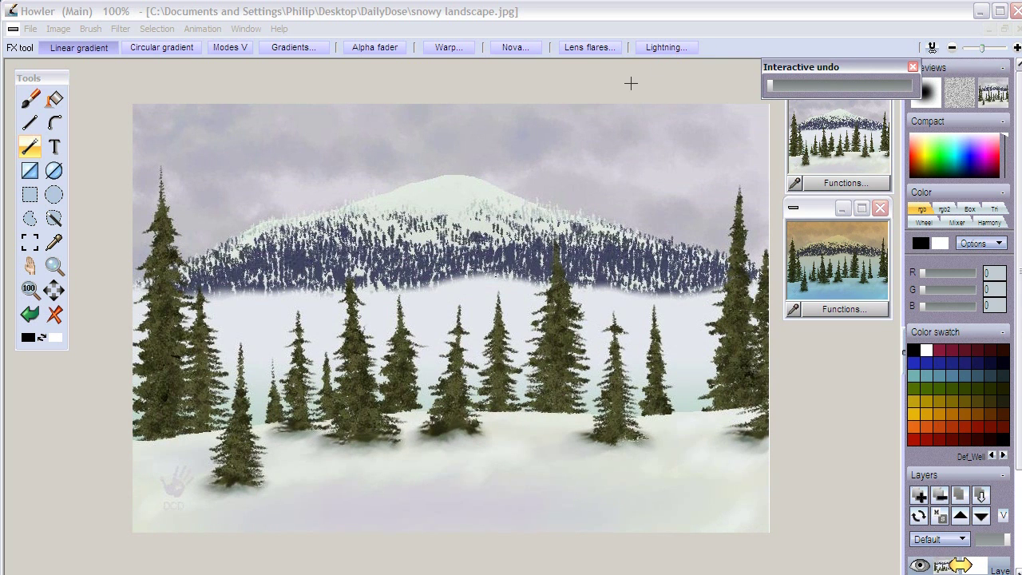
{"action": "left_click", "coordinate": [700, 12]}
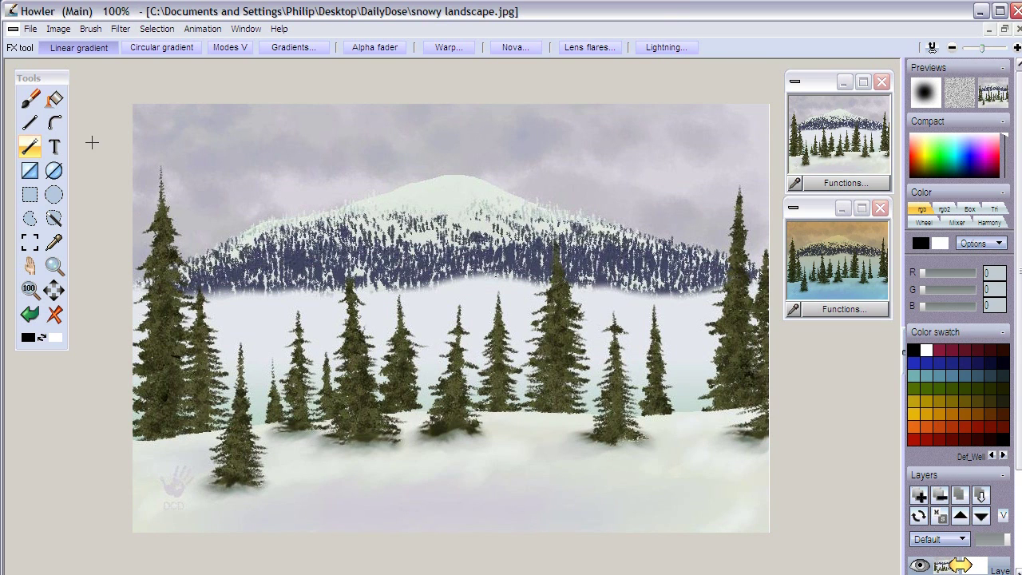
Open the Gradient sweep editor and switch it to preset gradient Index 5.
{"action": "left_click", "coordinate": [246, 29]}
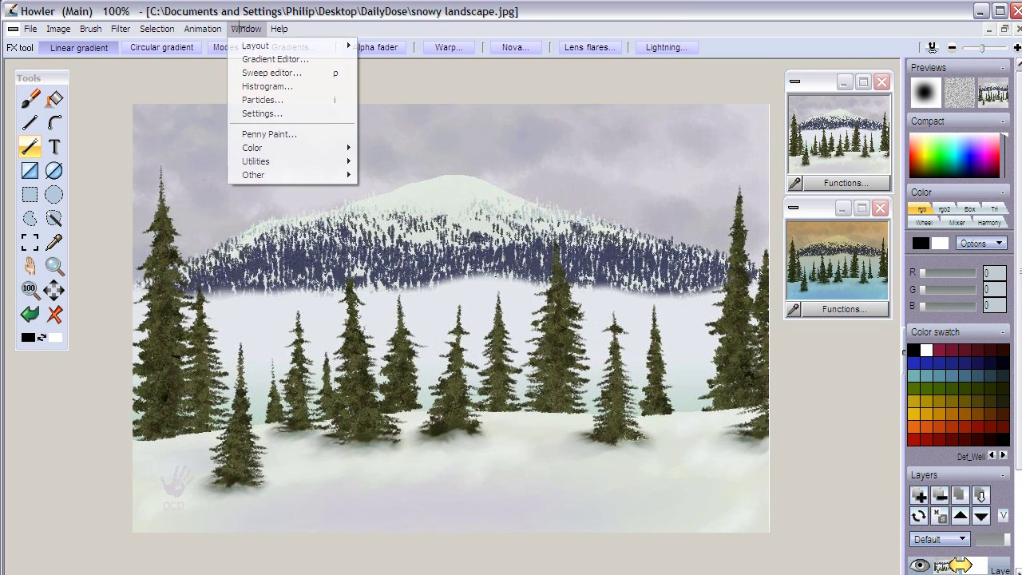
{"action": "left_click", "coordinate": [296, 74]}
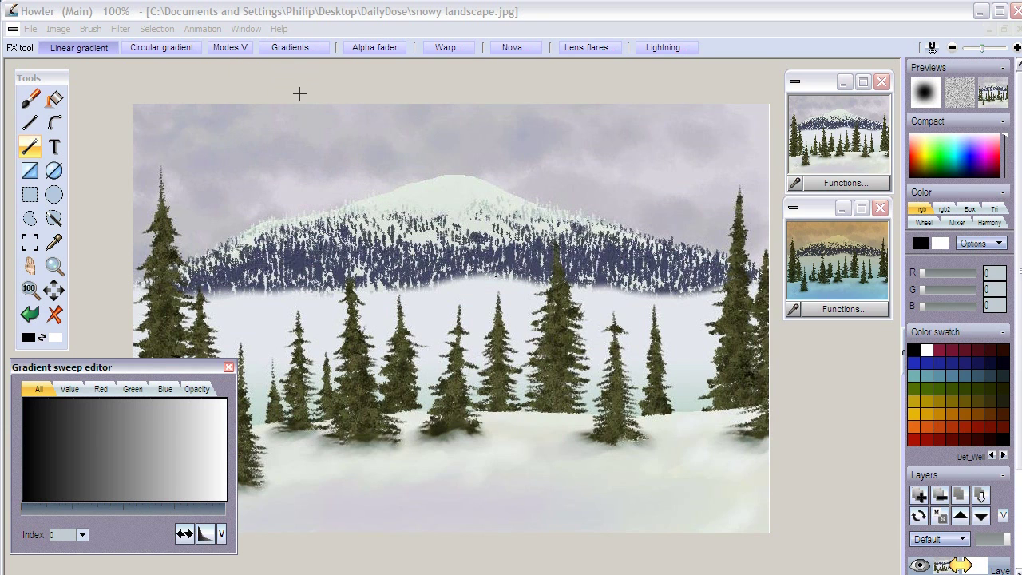
{"action": "left_click_drag", "start_coordinate": [146, 367], "coordinate": [171, 336]}
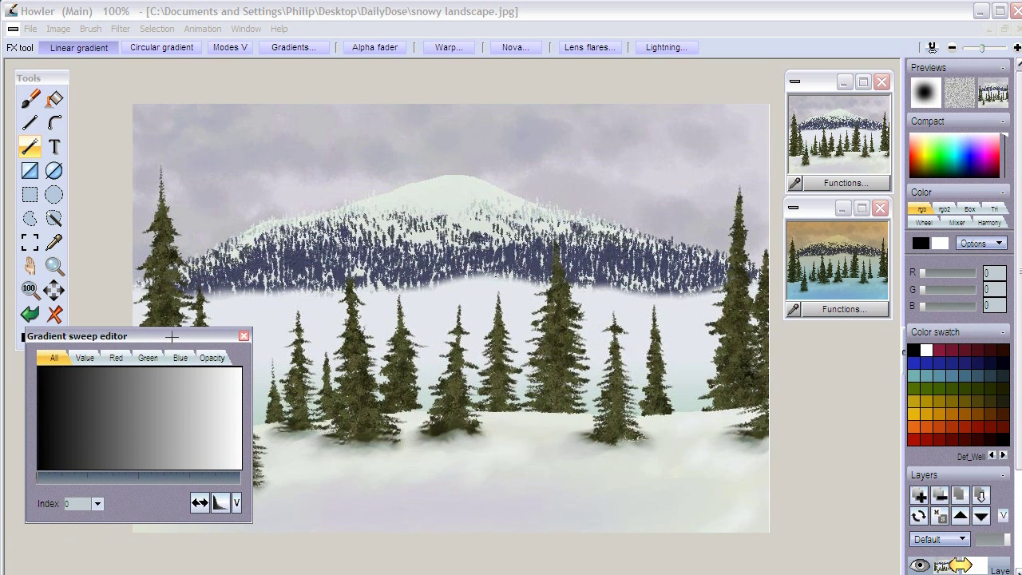
{"action": "left_click", "coordinate": [96, 503]}
{"action": "mouse_move", "coordinate": [88, 523]}
{"action": "left_mouse_down"}
{"action": "mouse_move", "coordinate": [67, 517]}
{"action": "mouse_move", "coordinate": [81, 517]}
{"action": "left_mouse_up"}
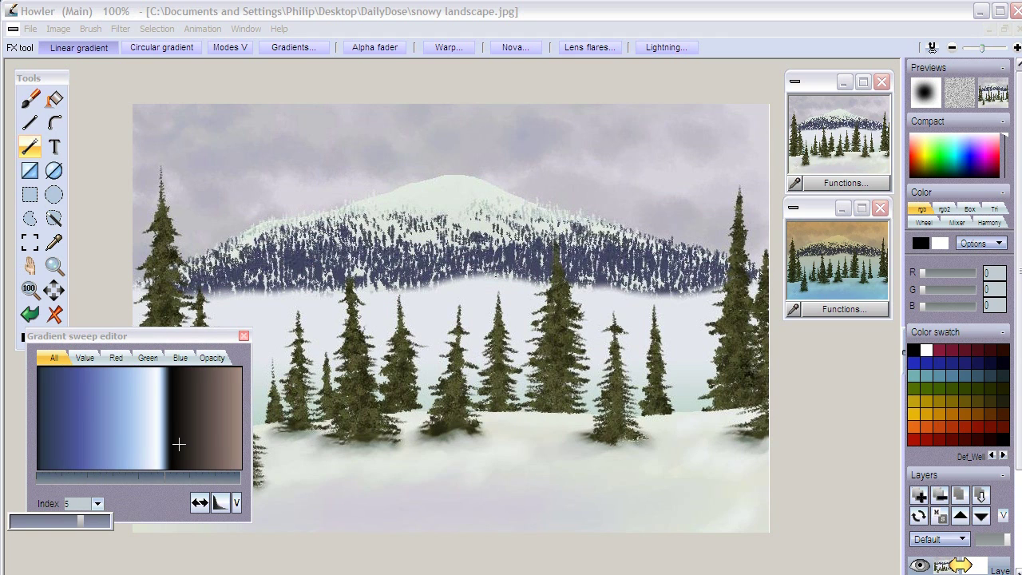
{"action": "left_click", "coordinate": [138, 503]}
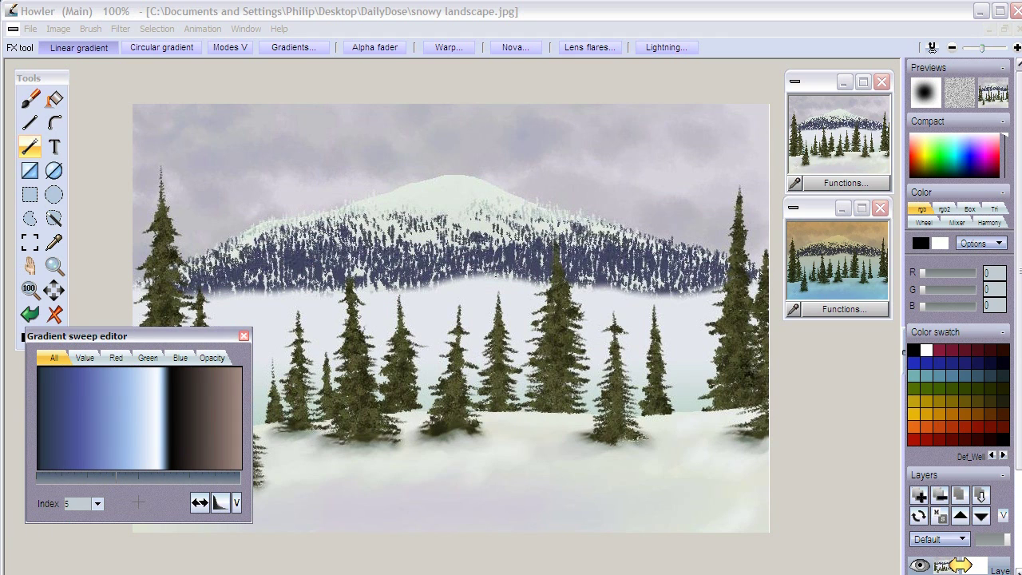
Reshape the red, blue and green curves into a pink-to-blue gradient and draw it across the canvas.
{"action": "left_click", "coordinate": [114, 357]}
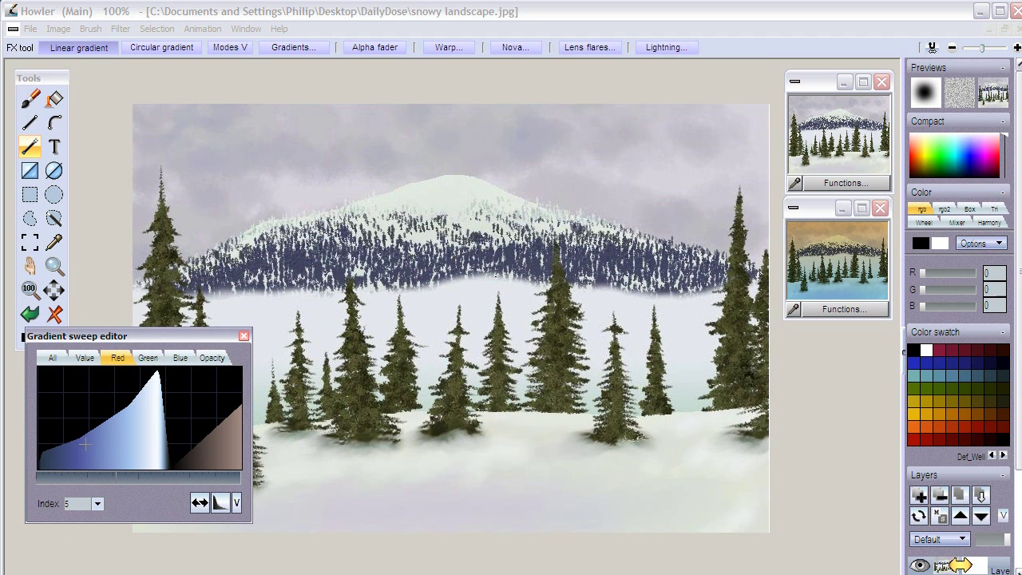
{"action": "mouse_move", "coordinate": [118, 409]}
{"action": "left_mouse_down"}
{"action": "mouse_move", "coordinate": [40, 367]}
{"action": "mouse_move", "coordinate": [40, 357]}
{"action": "mouse_move", "coordinate": [108, 372]}
{"action": "mouse_move", "coordinate": [163, 406]}
{"action": "left_mouse_up"}
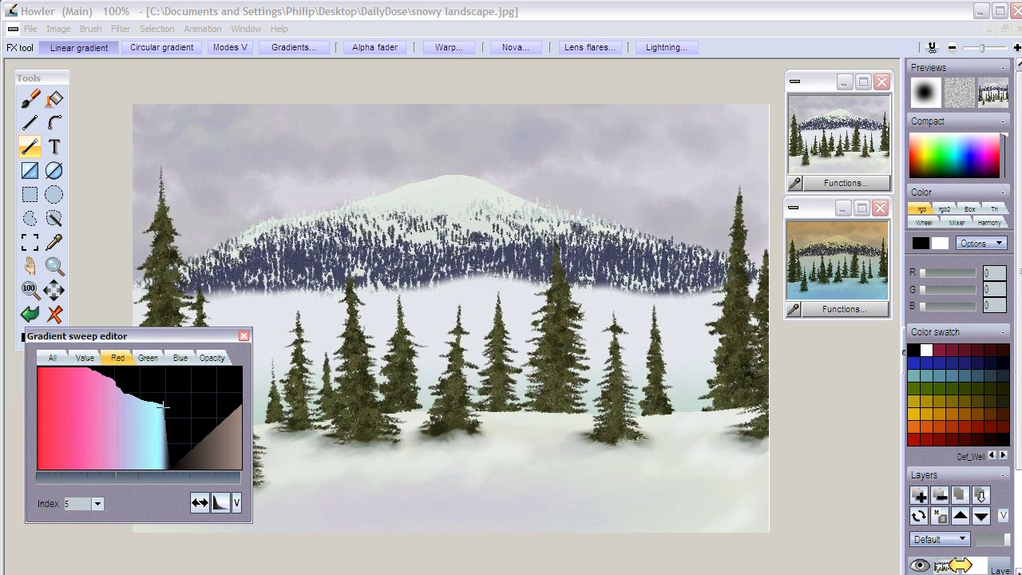
{"action": "left_click", "coordinate": [182, 357]}
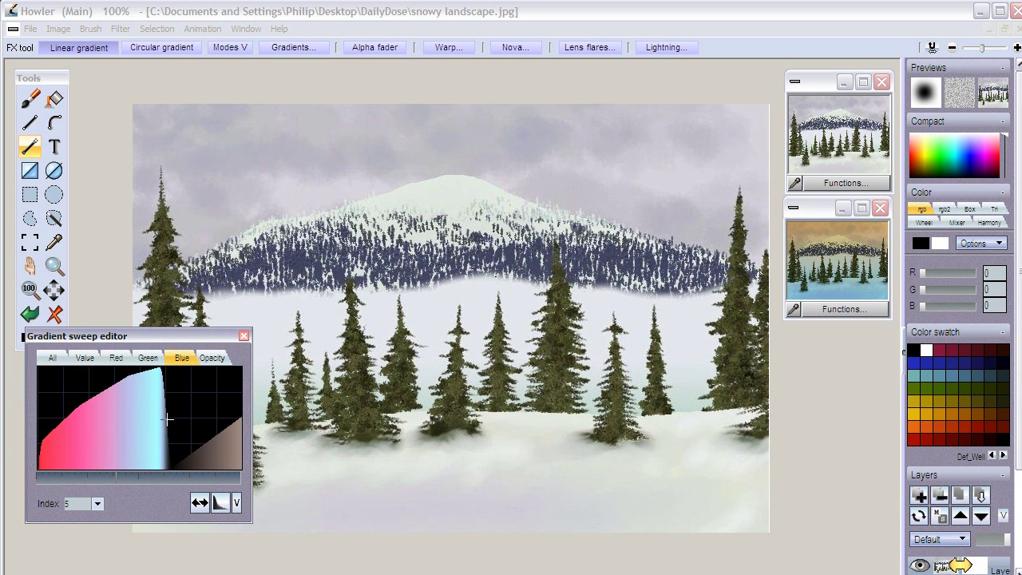
{"action": "left_click_drag", "start_coordinate": [167, 419], "coordinate": [243, 442]}
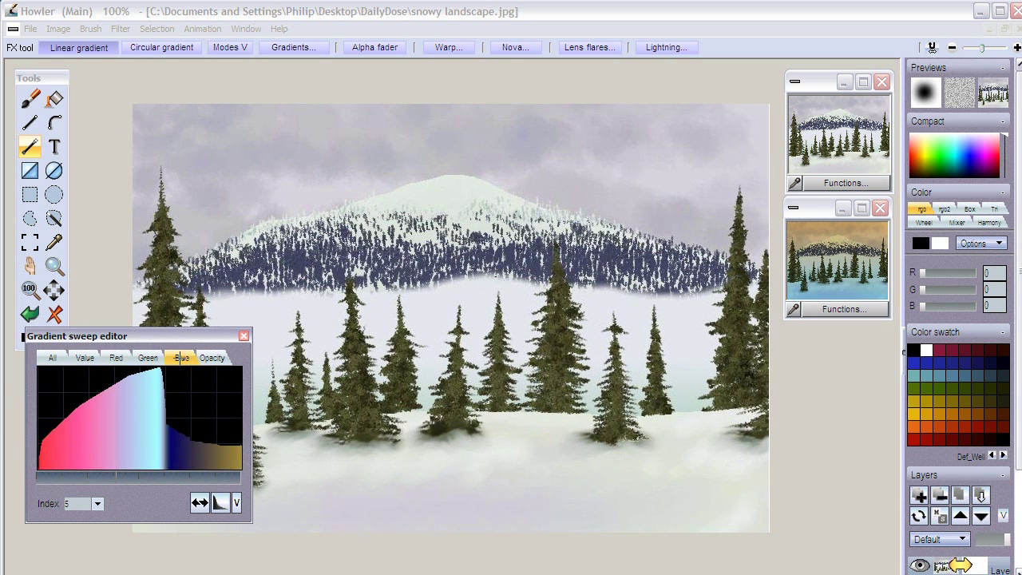
{"action": "left_click", "coordinate": [118, 356]}
{"action": "mouse_move", "coordinate": [161, 416]}
{"action": "left_mouse_down"}
{"action": "mouse_move", "coordinate": [200, 424]}
{"action": "mouse_move", "coordinate": [245, 461]}
{"action": "left_mouse_up"}
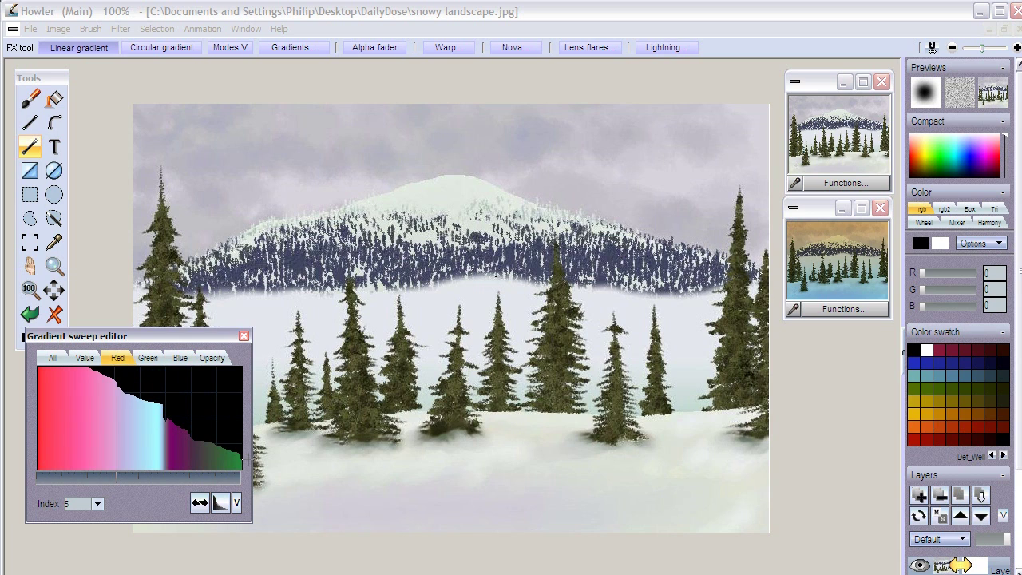
{"action": "left_click", "coordinate": [148, 357]}
{"action": "mouse_move", "coordinate": [161, 412]}
{"action": "left_mouse_down"}
{"action": "mouse_move", "coordinate": [210, 458]}
{"action": "mouse_move", "coordinate": [239, 467]}
{"action": "mouse_move", "coordinate": [185, 439]}
{"action": "mouse_move", "coordinate": [161, 406]}
{"action": "left_mouse_up"}
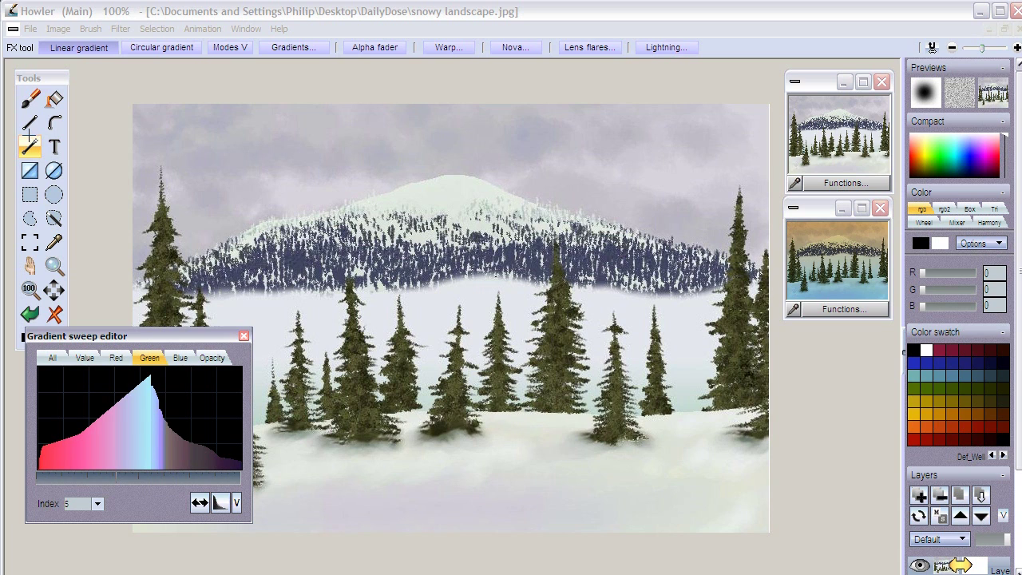
{"action": "left_click", "coordinate": [30, 145]}
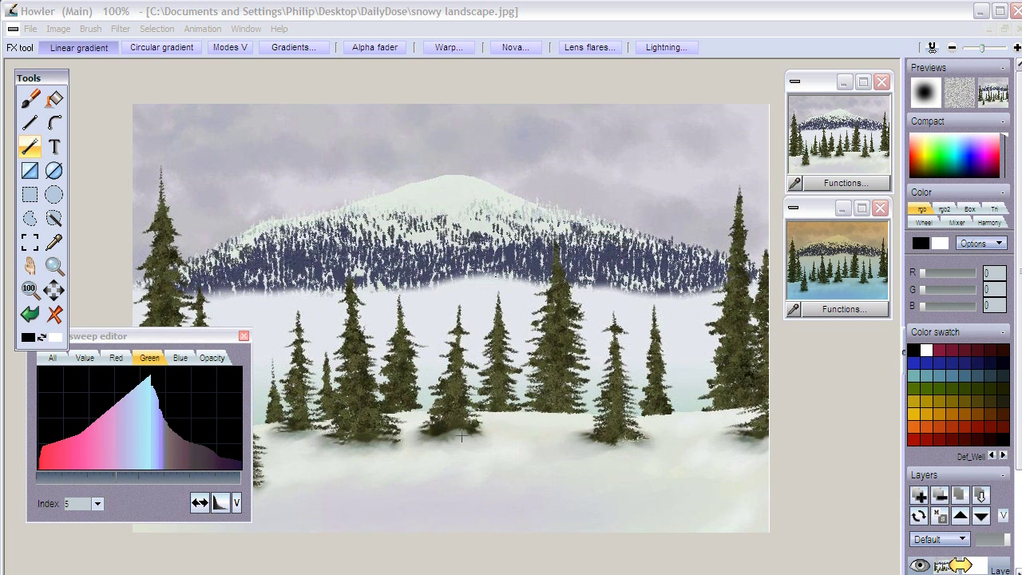
{"action": "left_click_drag", "start_coordinate": [461, 429], "coordinate": [435, 571]}
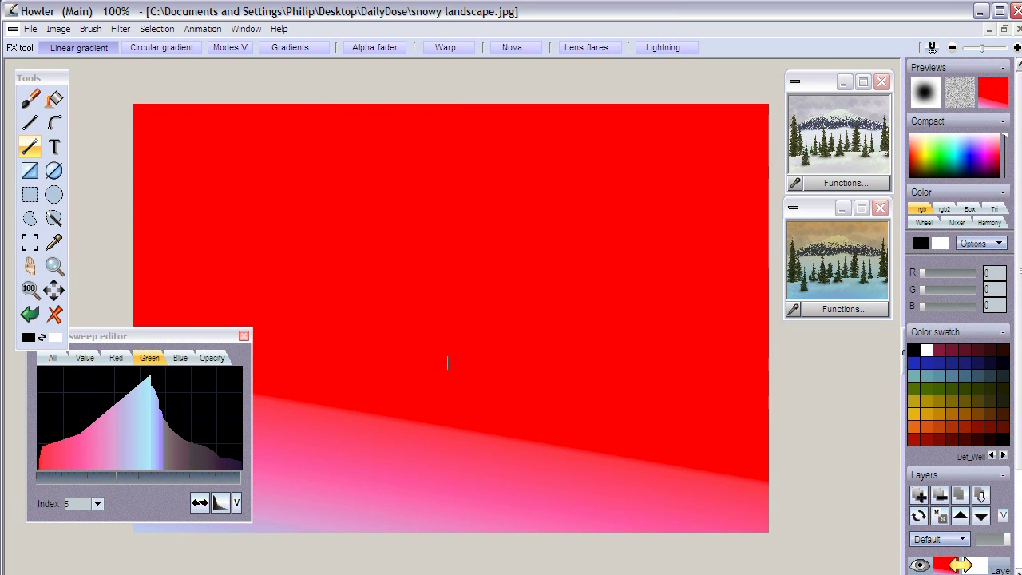
Redraw the custom gradient from the sky downward and fade it to a light pink tint with Interactive undo.
{"action": "key", "text": "ctrl+z"}
{"action": "left_click_drag", "start_coordinate": [452, 192], "coordinate": [456, 574]}
{"action": "left_click", "coordinate": [931, 46]}
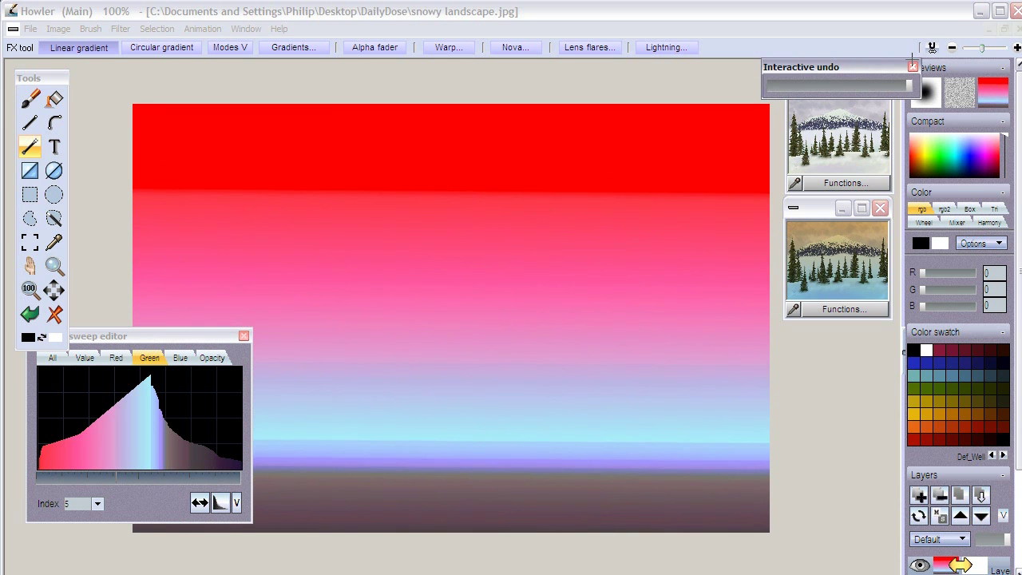
{"action": "left_click", "coordinate": [909, 83]}
{"action": "left_click_drag", "start_coordinate": [810, 83], "coordinate": [798, 83]}
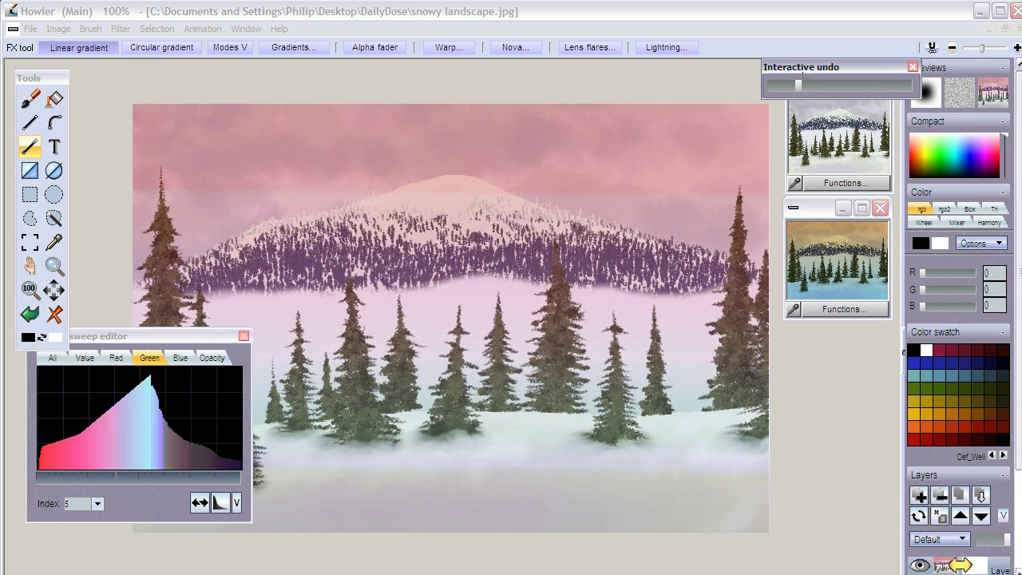
Restore the grey sky, then draw a low opacity curve with transparent ends and turn on curve smoothing.
{"action": "left_click", "coordinate": [912, 65]}
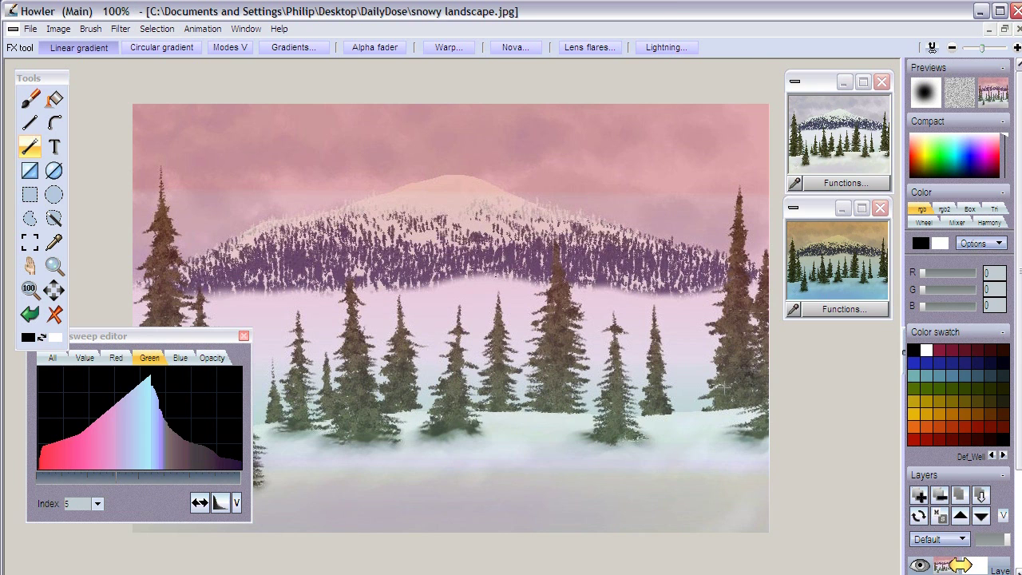
{"action": "left_click", "coordinate": [855, 129]}
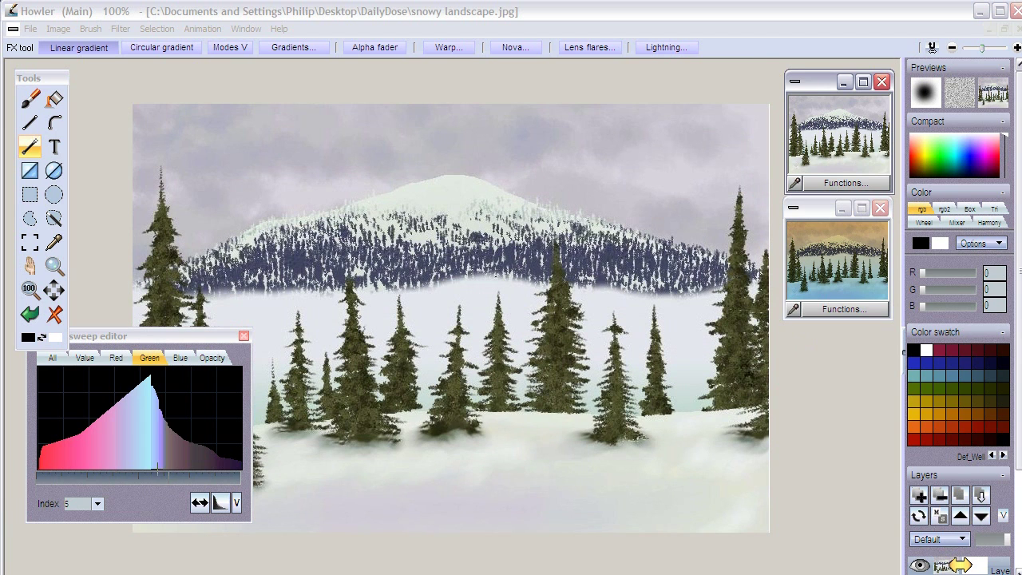
{"action": "left_click", "coordinate": [212, 356]}
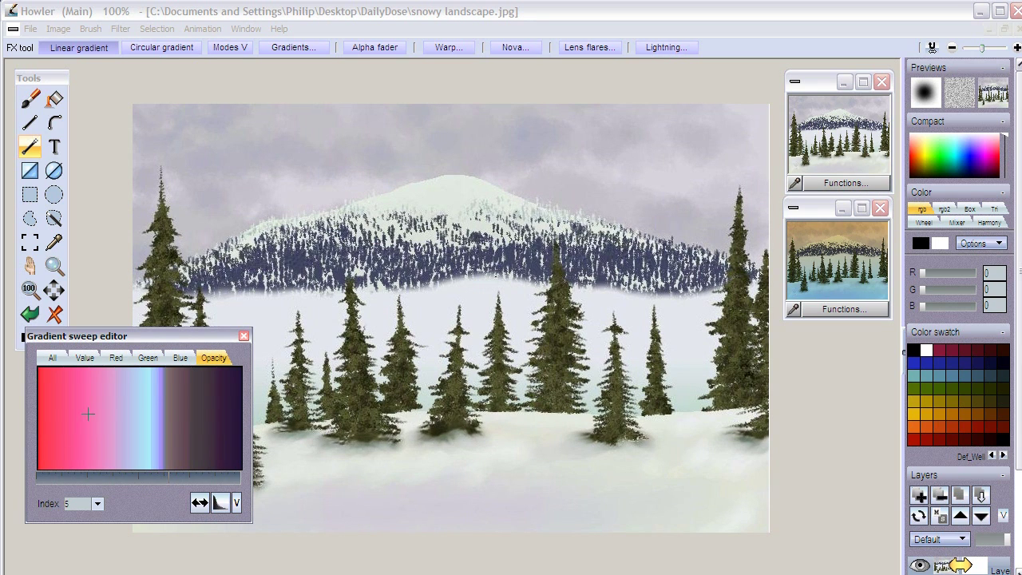
{"action": "left_click_drag", "start_coordinate": [38, 465], "coordinate": [83, 367]}
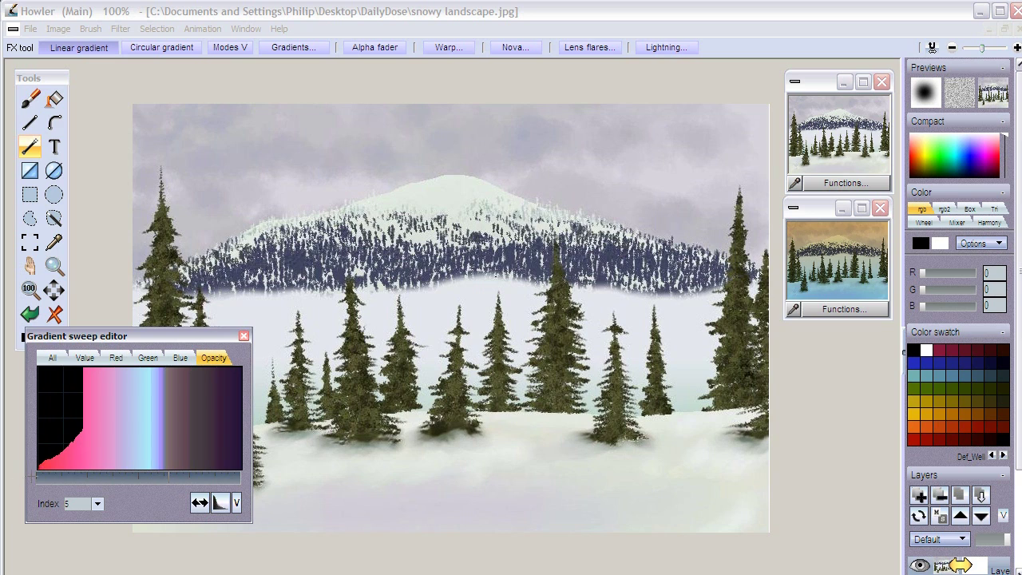
{"action": "mouse_move", "coordinate": [32, 477]}
{"action": "left_mouse_down"}
{"action": "mouse_move", "coordinate": [76, 468]}
{"action": "mouse_move", "coordinate": [83, 432]}
{"action": "left_mouse_up"}
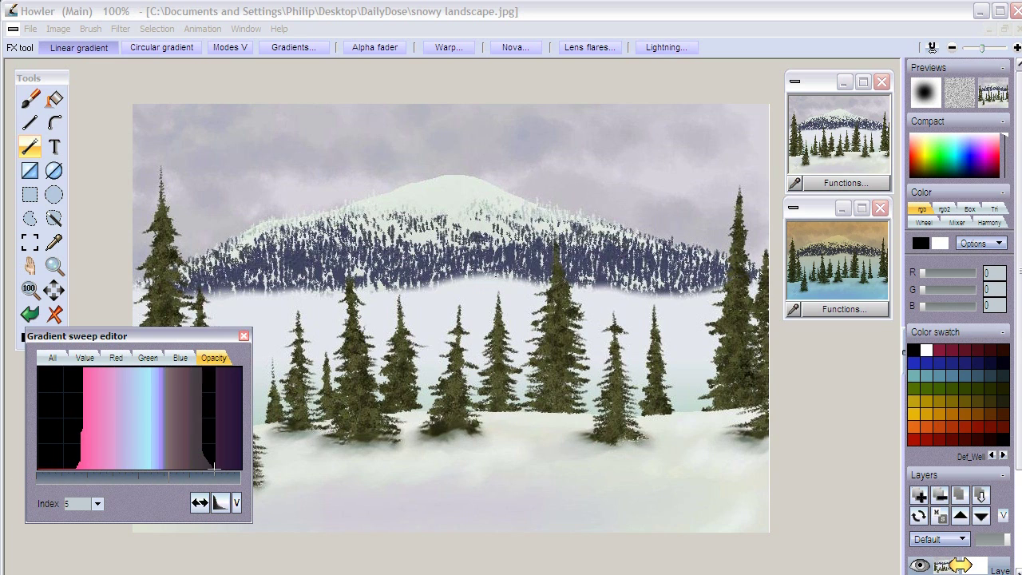
{"action": "left_click_drag", "start_coordinate": [213, 467], "coordinate": [268, 490]}
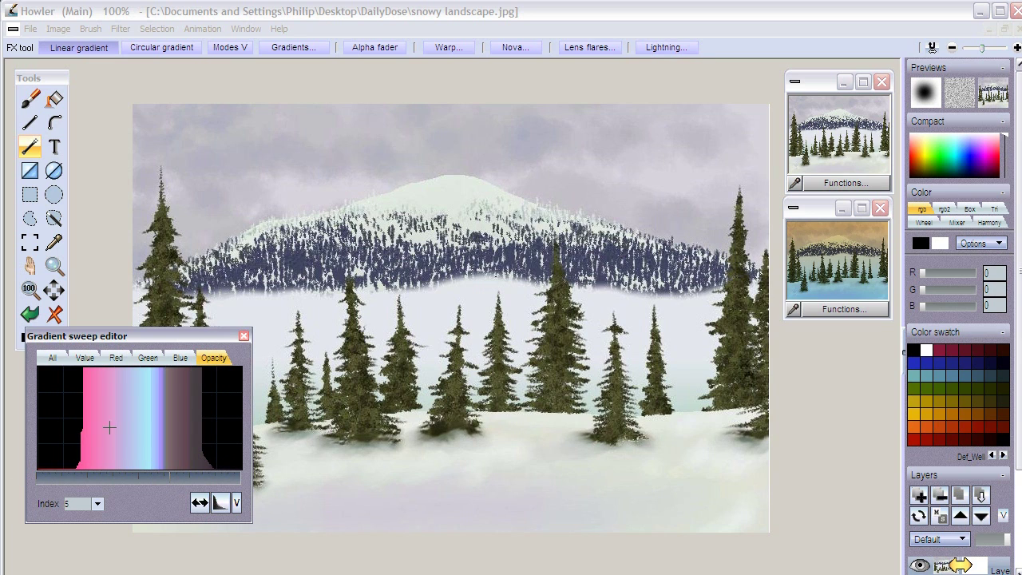
{"action": "mouse_move", "coordinate": [91, 428]}
{"action": "left_mouse_down"}
{"action": "mouse_move", "coordinate": [192, 419]}
{"action": "mouse_move", "coordinate": [192, 432]}
{"action": "mouse_move", "coordinate": [152, 424]}
{"action": "mouse_move", "coordinate": [83, 436]}
{"action": "mouse_move", "coordinate": [85, 426]}
{"action": "mouse_move", "coordinate": [115, 436]}
{"action": "mouse_move", "coordinate": [210, 420]}
{"action": "mouse_move", "coordinate": [218, 433]}
{"action": "mouse_move", "coordinate": [173, 410]}
{"action": "mouse_move", "coordinate": [93, 422]}
{"action": "mouse_move", "coordinate": [75, 436]}
{"action": "mouse_move", "coordinate": [180, 438]}
{"action": "mouse_move", "coordinate": [241, 464]}
{"action": "left_mouse_up"}
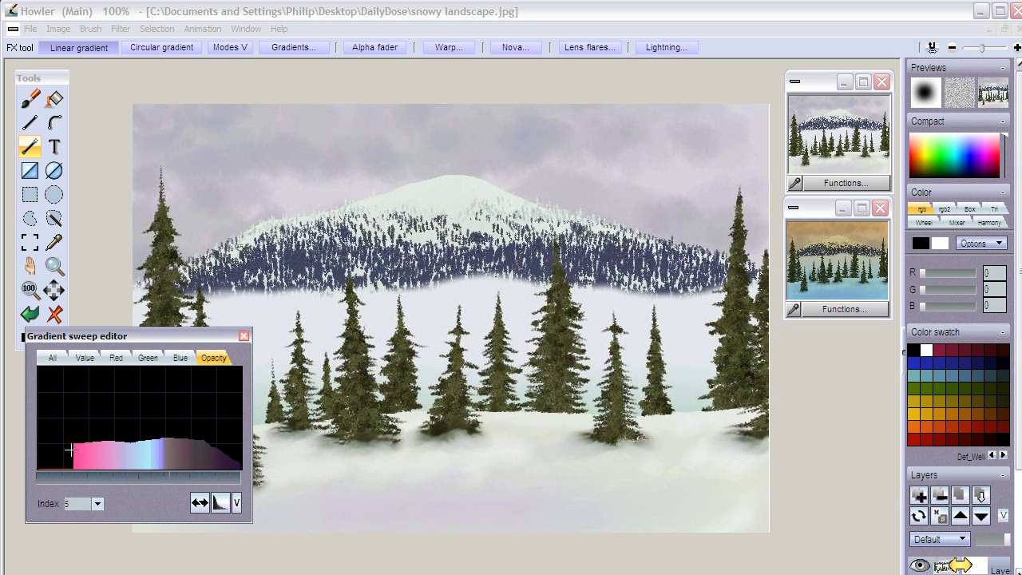
{"action": "left_click_drag", "start_coordinate": [71, 441], "coordinate": [38, 452]}
{"action": "left_click", "coordinate": [220, 502]}
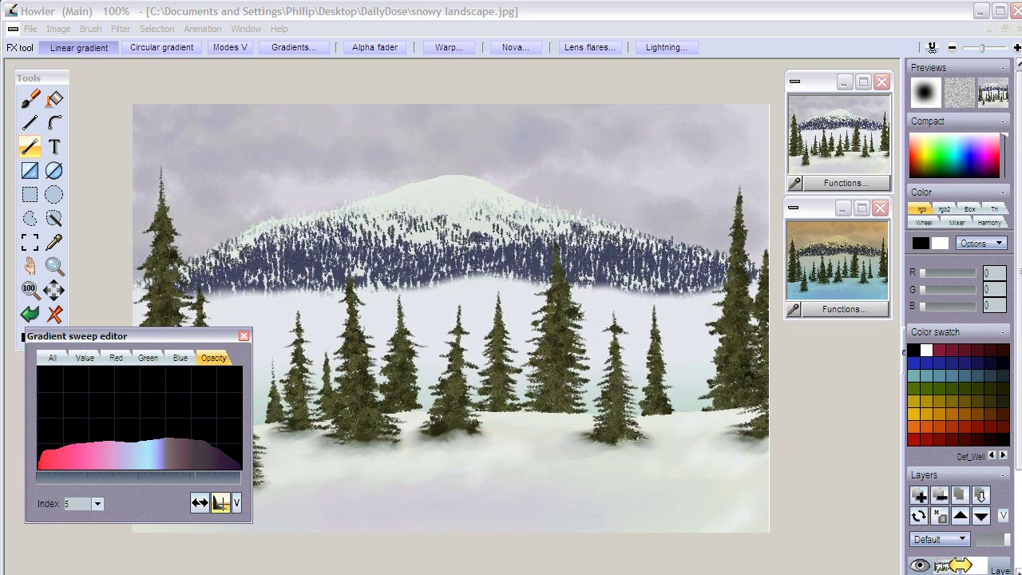
Lay the tint gradient down the image, apply the gold-sky, blue-snow version, and close the sweep editor.
{"action": "left_click", "coordinate": [220, 502]}
{"action": "left_click_drag", "start_coordinate": [489, 145], "coordinate": [475, 398]}
{"action": "left_click_drag", "start_coordinate": [467, 275], "coordinate": [473, 351]}
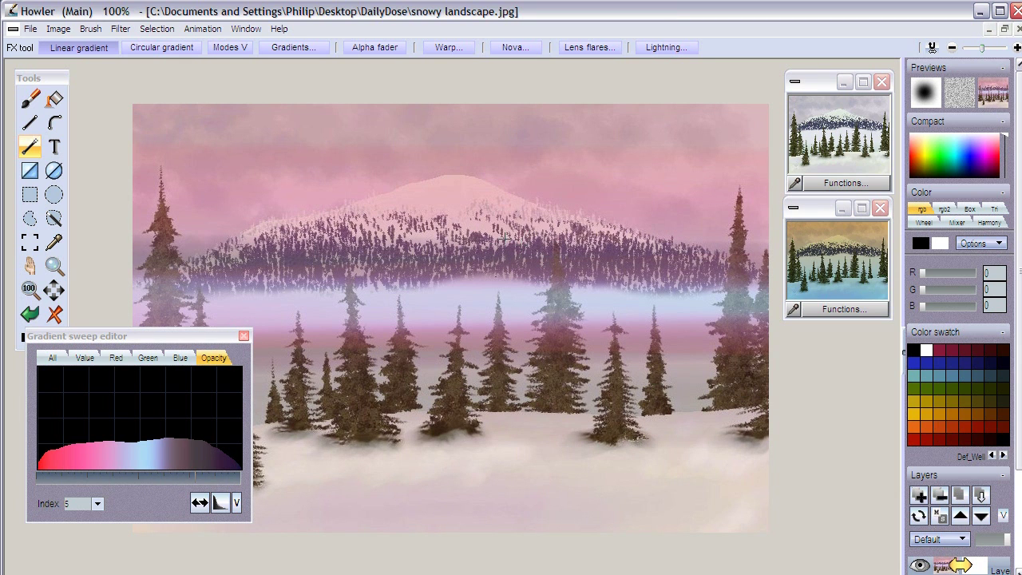
{"action": "left_click", "coordinate": [836, 110]}
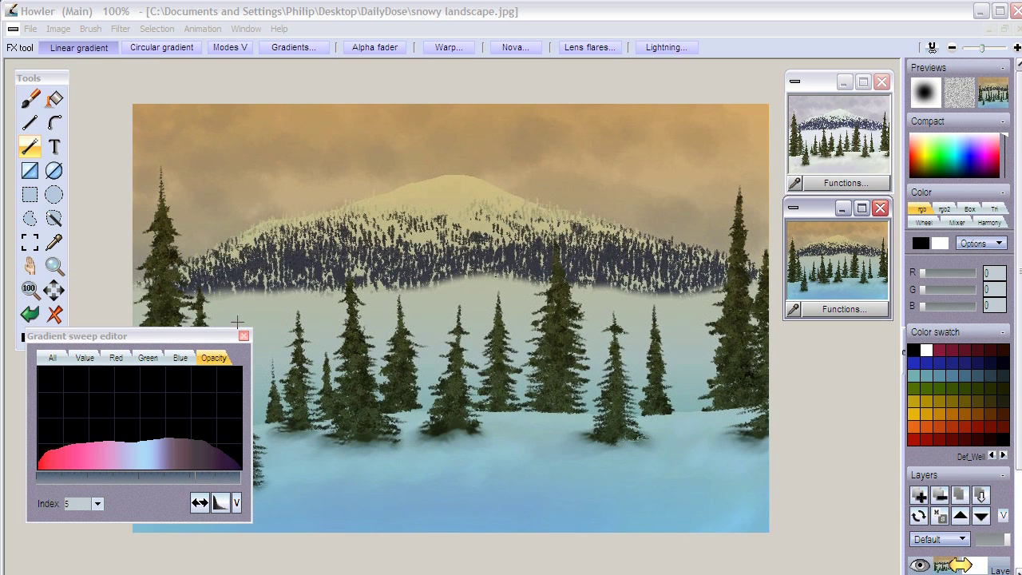
{"action": "left_click", "coordinate": [242, 335]}
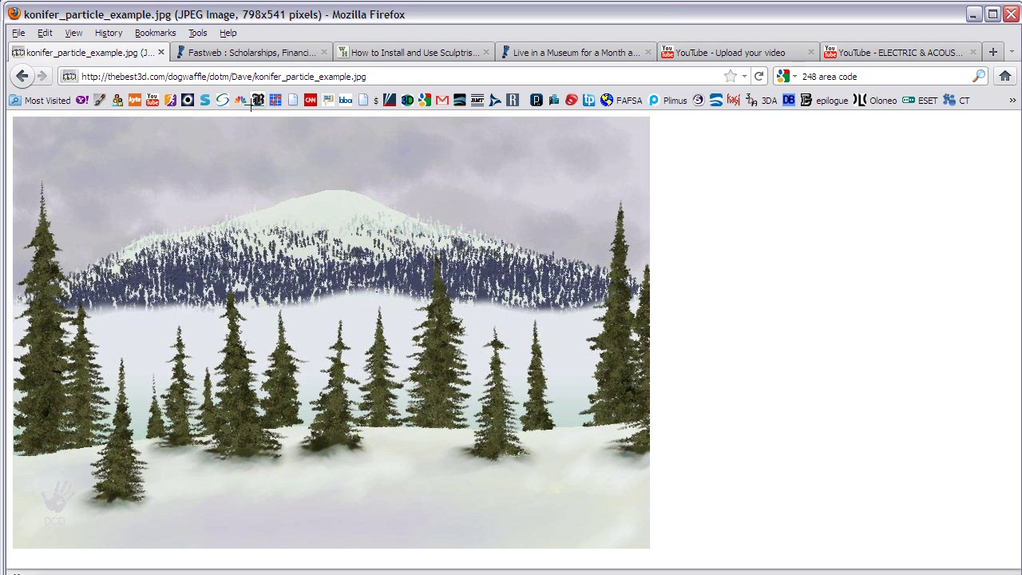
{"action": "left_click", "coordinate": [229, 72]}
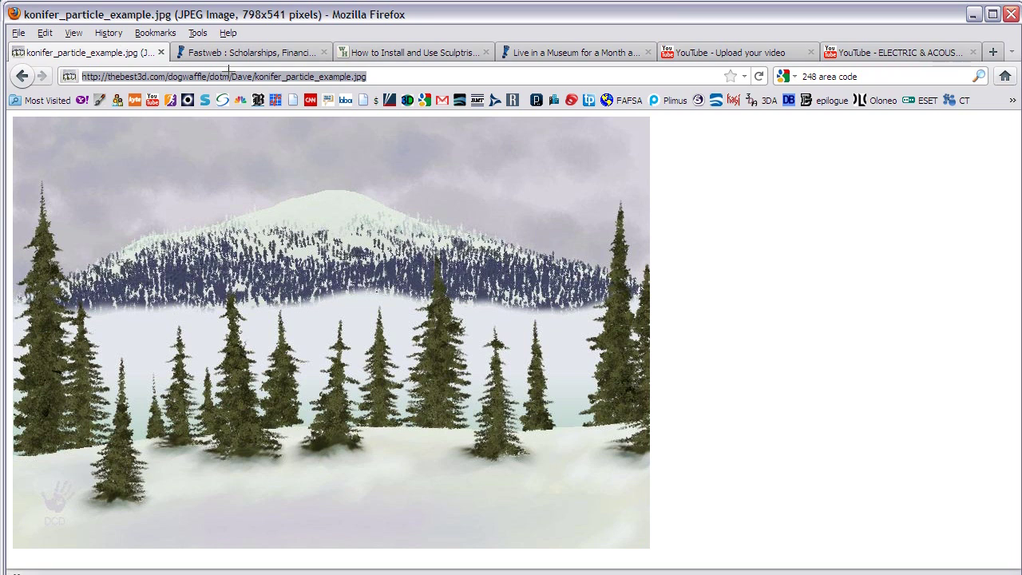
{"action": "type", "text": "coolcrea"}
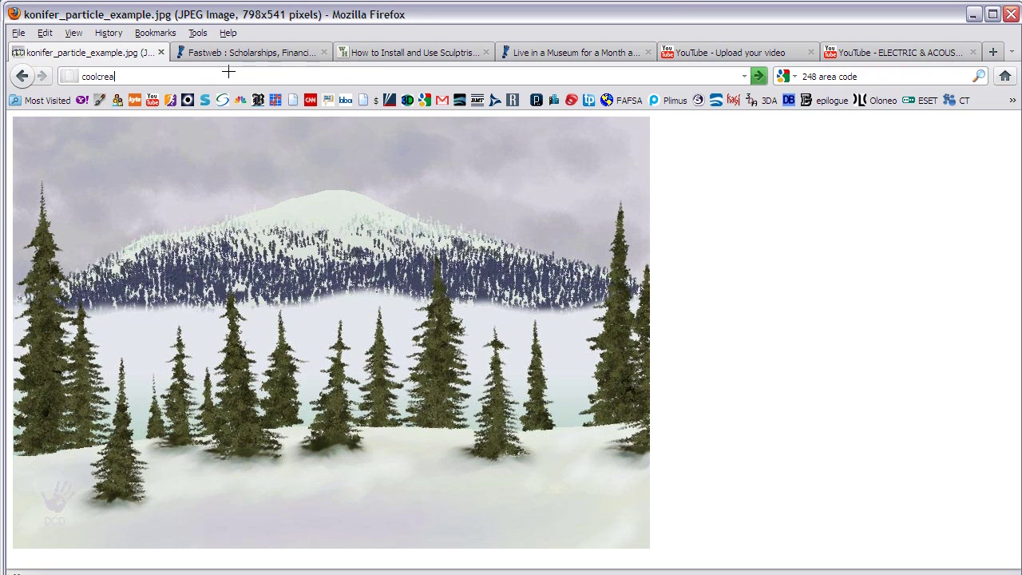
{"action": "type", "text": "tivebundle.com"}
{"action": "key", "text": "Return"}
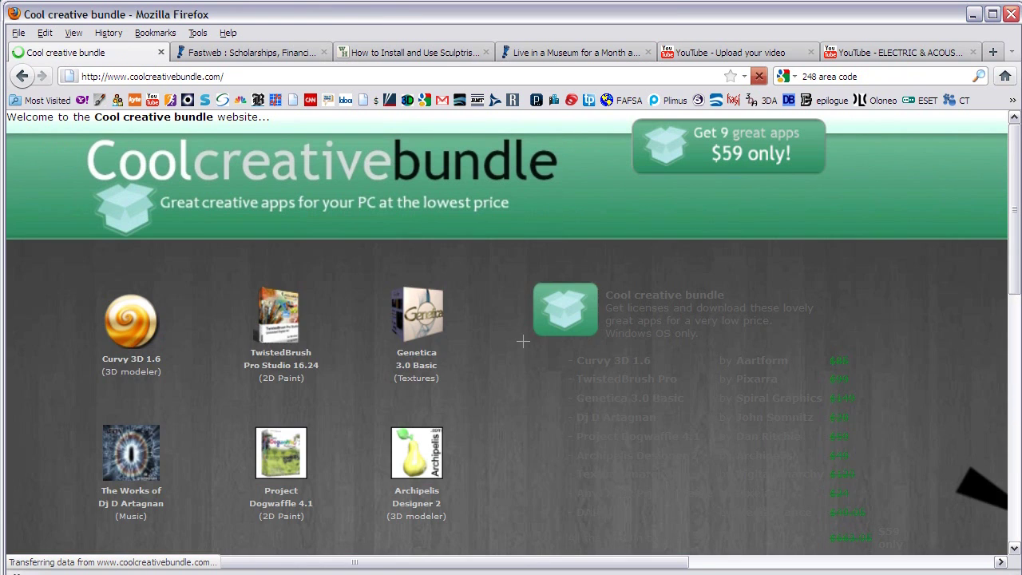
{"action": "mouse_move", "coordinate": [337, 314]}
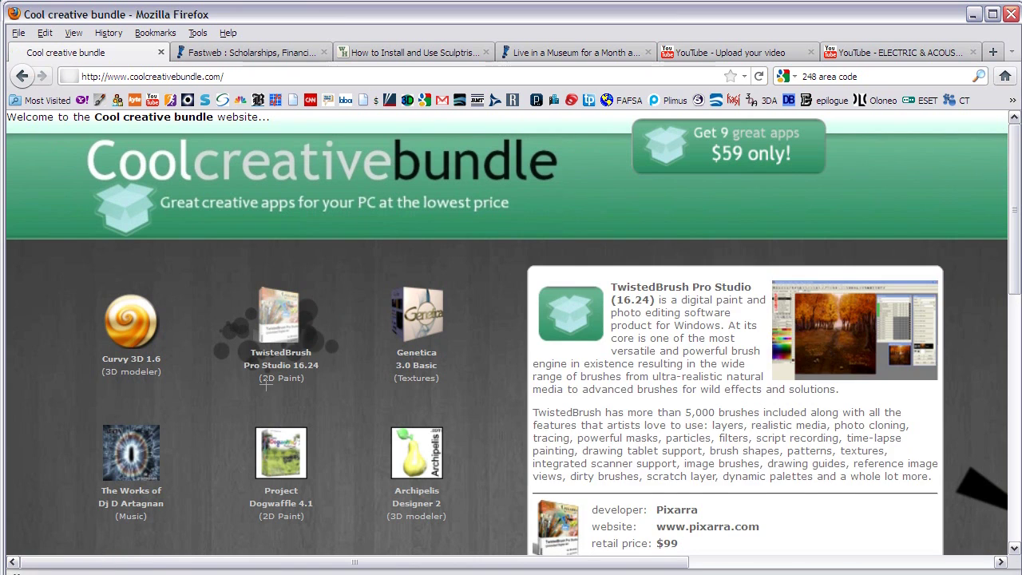
{"action": "mouse_move", "coordinate": [284, 459]}
{"action": "scroll", "coordinate": [296, 447], "scroll_direction": "down", "scroll_amount": 3}
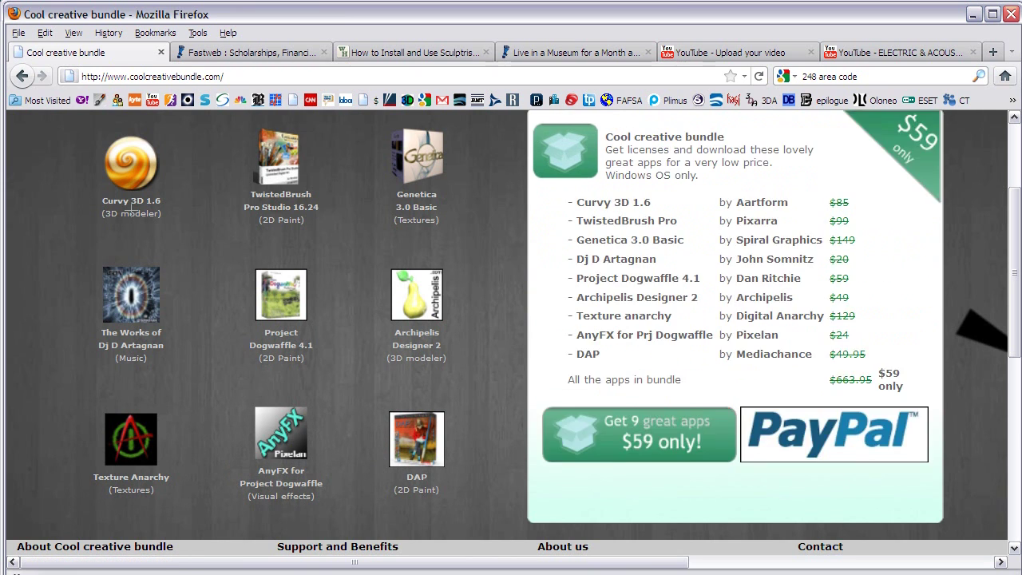
{"action": "scroll", "coordinate": [547, 287], "scroll_direction": "up", "scroll_amount": 3}
{"action": "scroll", "coordinate": [483, 292], "scroll_direction": "down", "scroll_amount": 2}
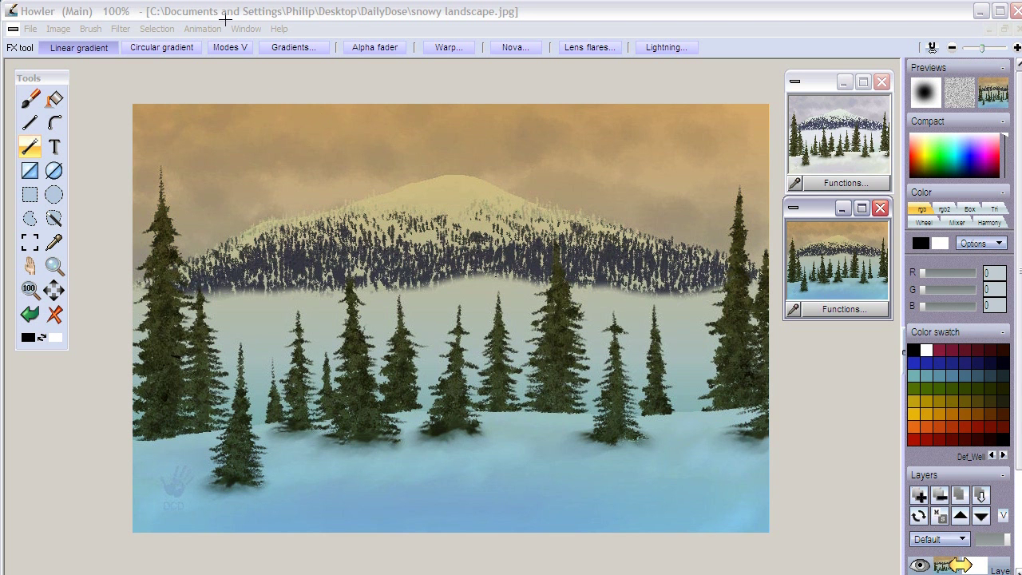
Create a 3-second, 72-frame animation at 24 fps with every frame copying the current image.
{"action": "left_click", "coordinate": [246, 29]}
{"action": "mouse_move", "coordinate": [208, 31]}
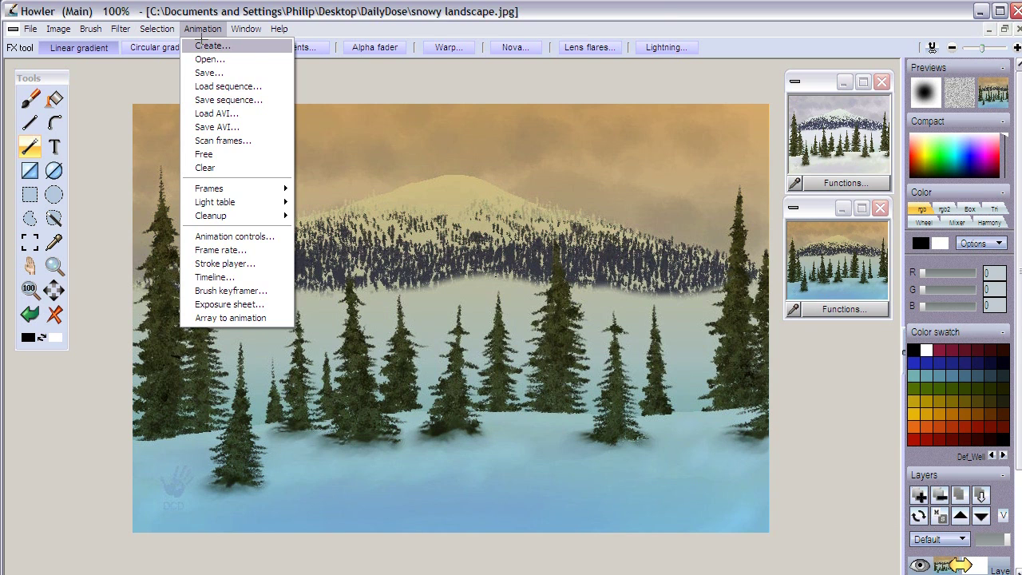
{"action": "left_click", "coordinate": [211, 46]}
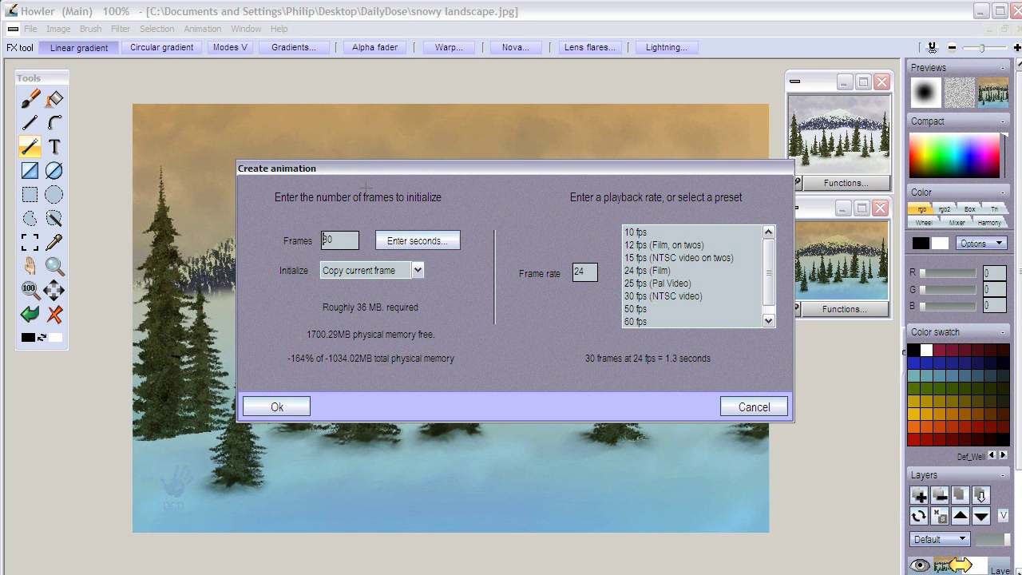
{"action": "left_click", "coordinate": [398, 239]}
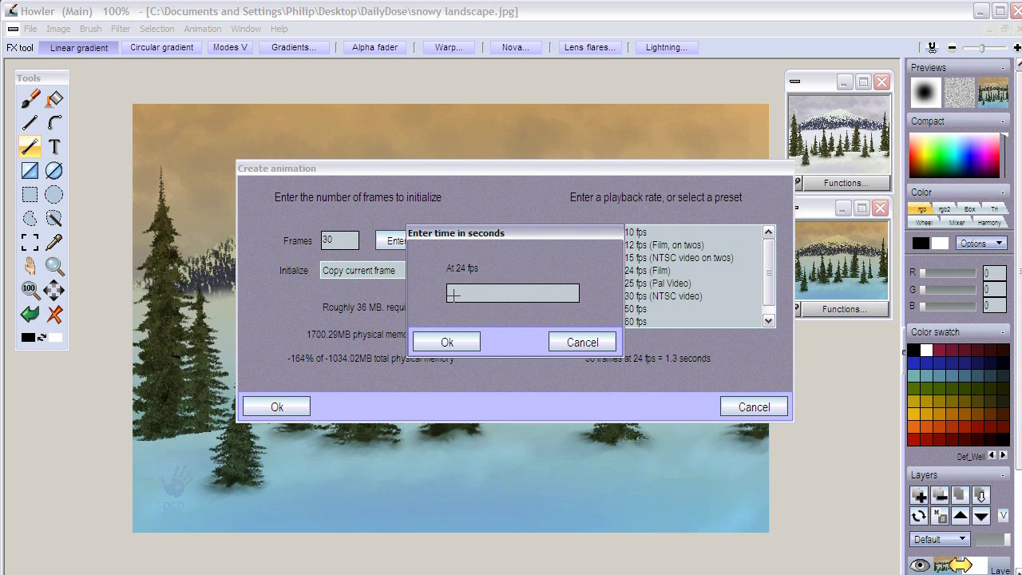
{"action": "type", "text": "3"}
{"action": "left_click", "coordinate": [450, 336]}
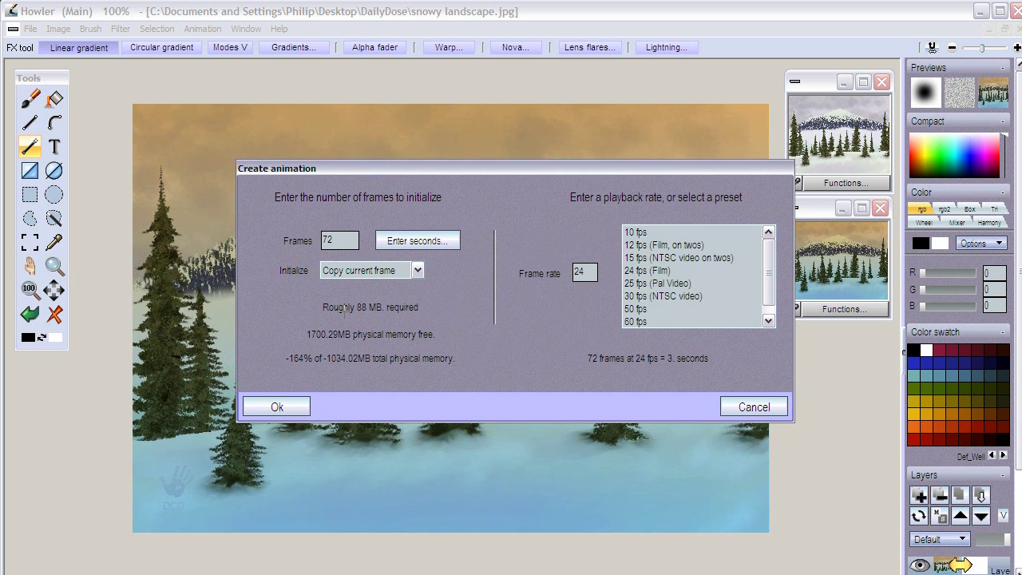
{"action": "left_click", "coordinate": [279, 407]}
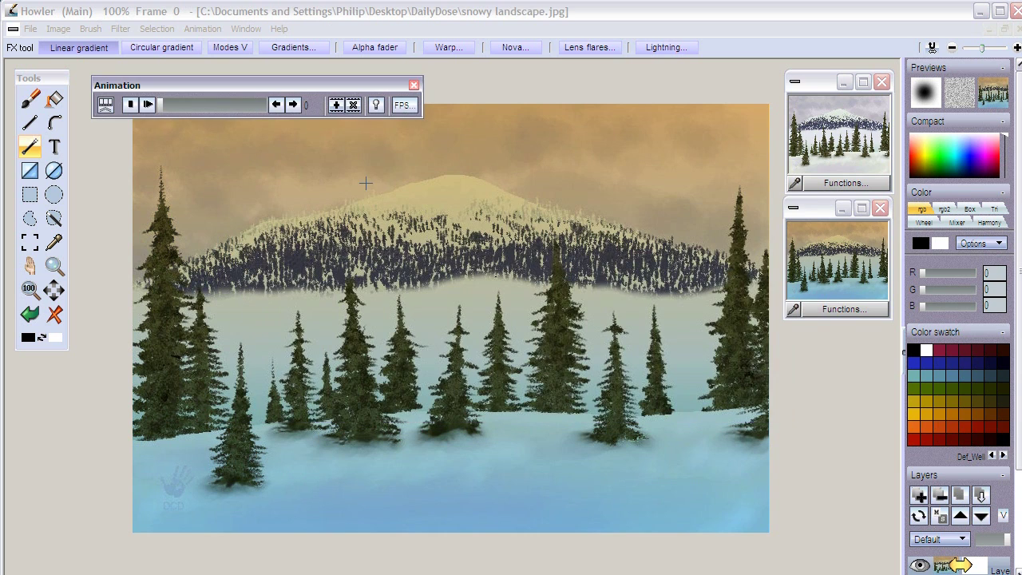
{"action": "left_click", "coordinate": [202, 29]}
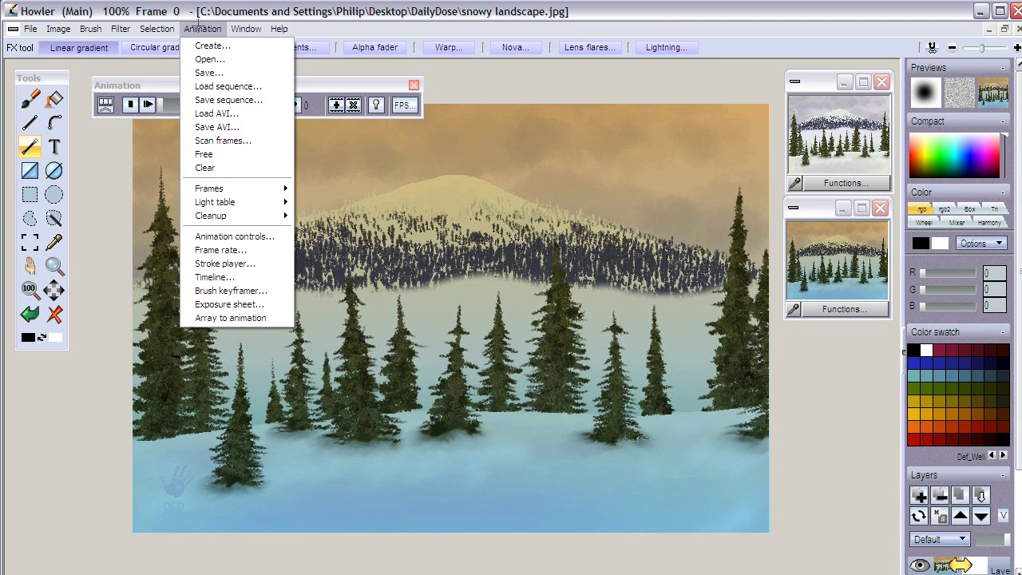
Open the Timeline editor, move it beside the canvas and enlarge it to show more effects.
{"action": "left_click", "coordinate": [214, 277]}
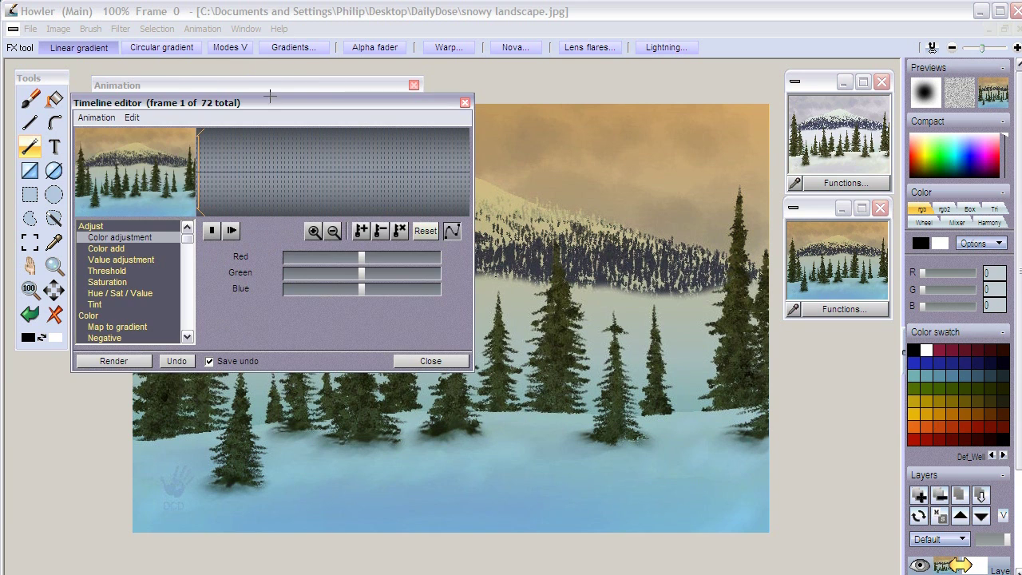
{"action": "left_click_drag", "start_coordinate": [270, 87], "coordinate": [801, 23]}
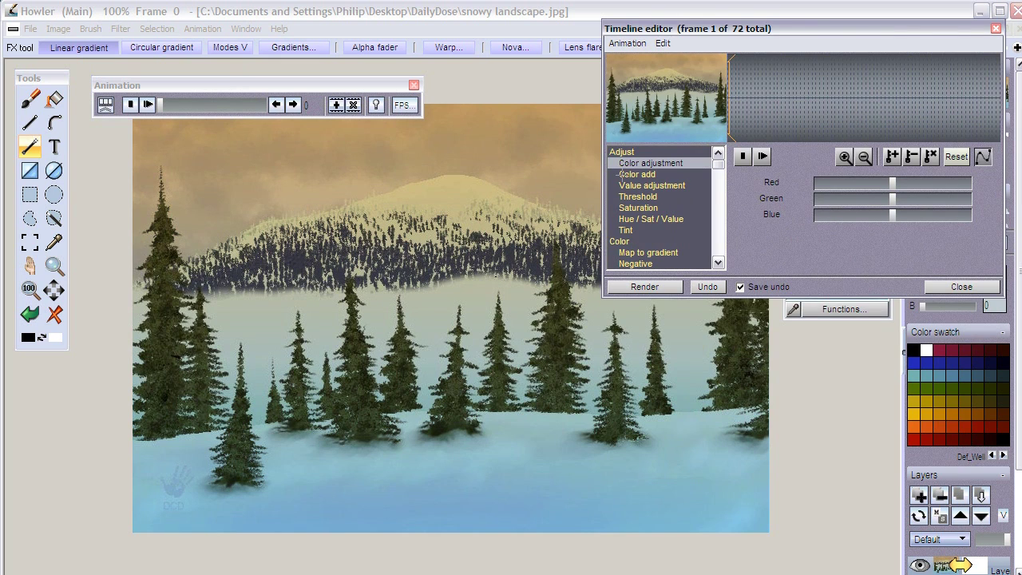
{"action": "left_click_drag", "start_coordinate": [719, 163], "coordinate": [719, 253]}
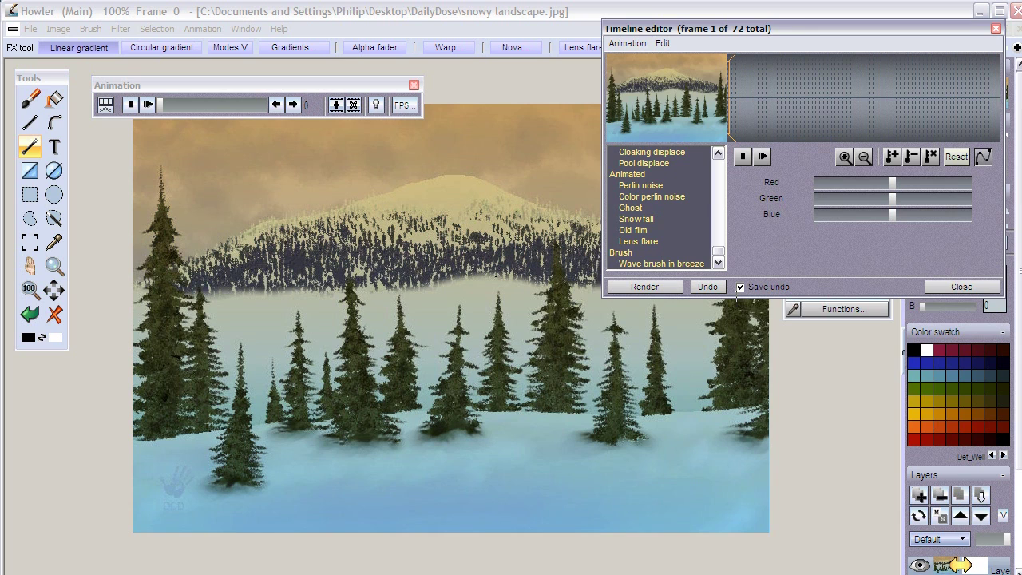
{"action": "left_click_drag", "start_coordinate": [736, 299], "coordinate": [771, 562]}
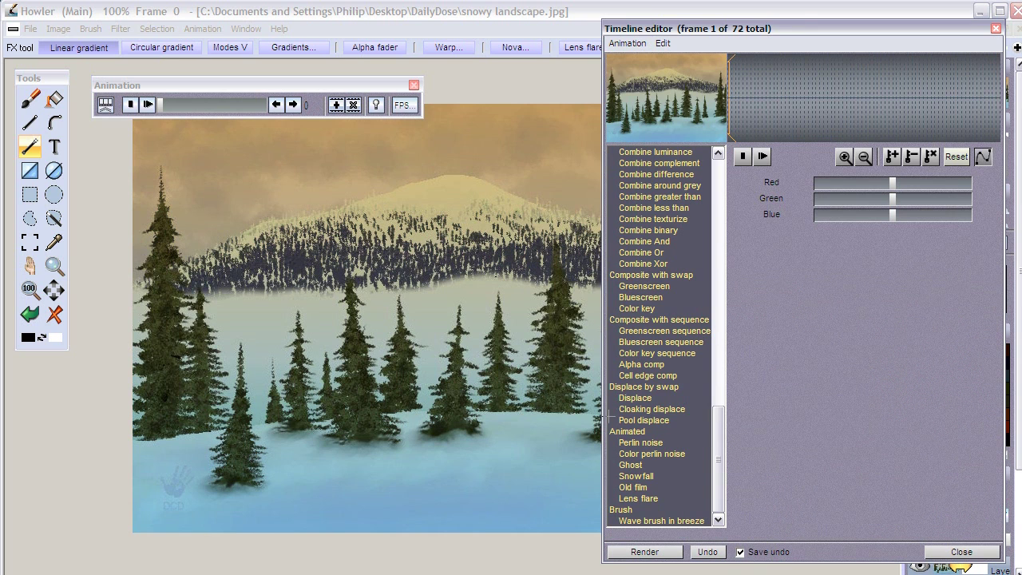
Preview the Perlin noise and Ghost effects, then settle on the Snowfall effect.
{"action": "left_click", "coordinate": [615, 440]}
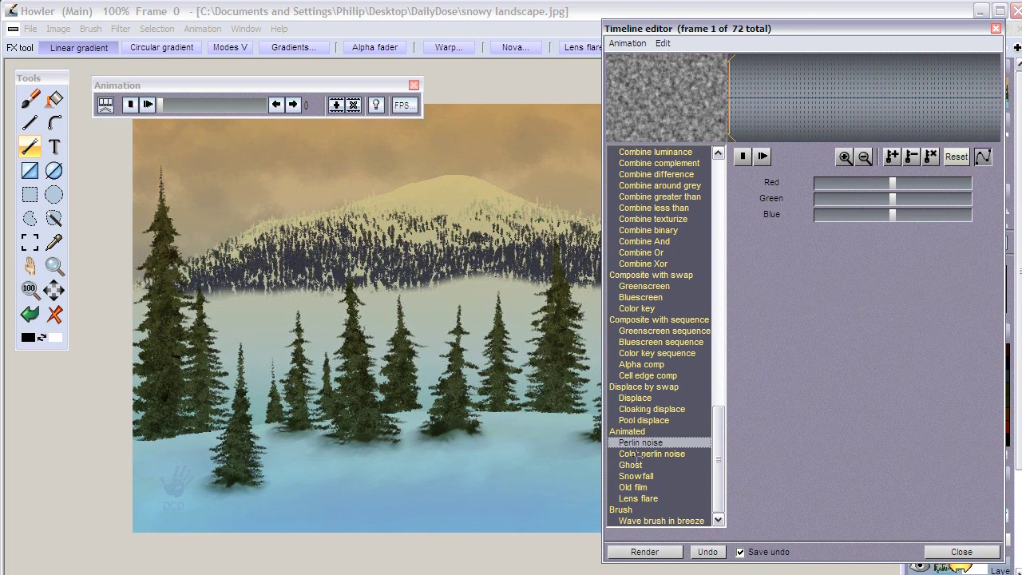
{"action": "left_click", "coordinate": [631, 465]}
{"action": "left_click", "coordinate": [644, 473]}
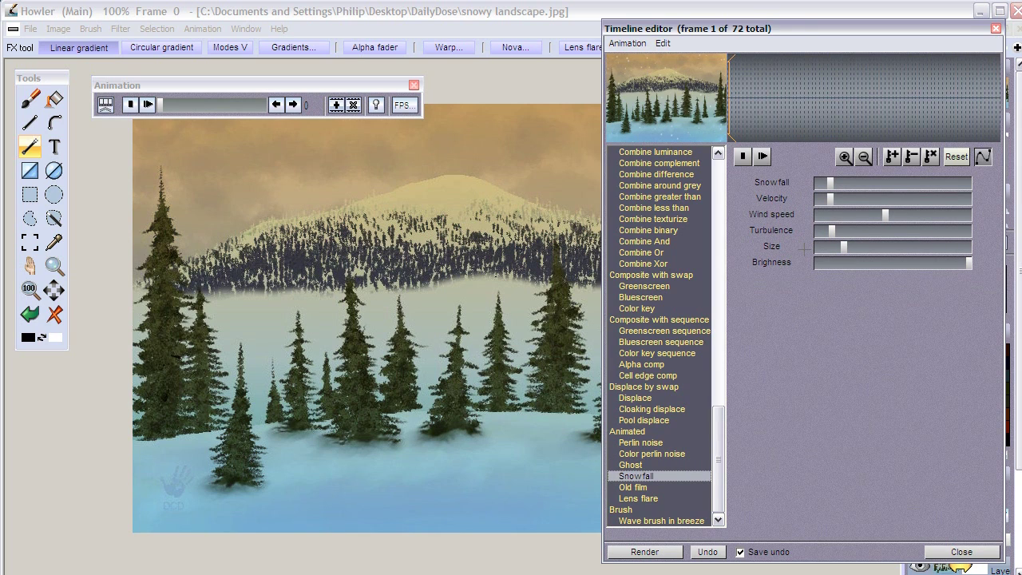
Tune snow velocity, wind speed, turbulence, flake size and brightness, with snowfall raised to 600.
{"action": "mouse_move", "coordinate": [830, 200]}
{"action": "left_mouse_down"}
{"action": "mouse_move", "coordinate": [898, 197]}
{"action": "mouse_move", "coordinate": [819, 199]}
{"action": "left_mouse_up"}
{"action": "left_click_drag", "start_coordinate": [882, 214], "coordinate": [913, 214]}
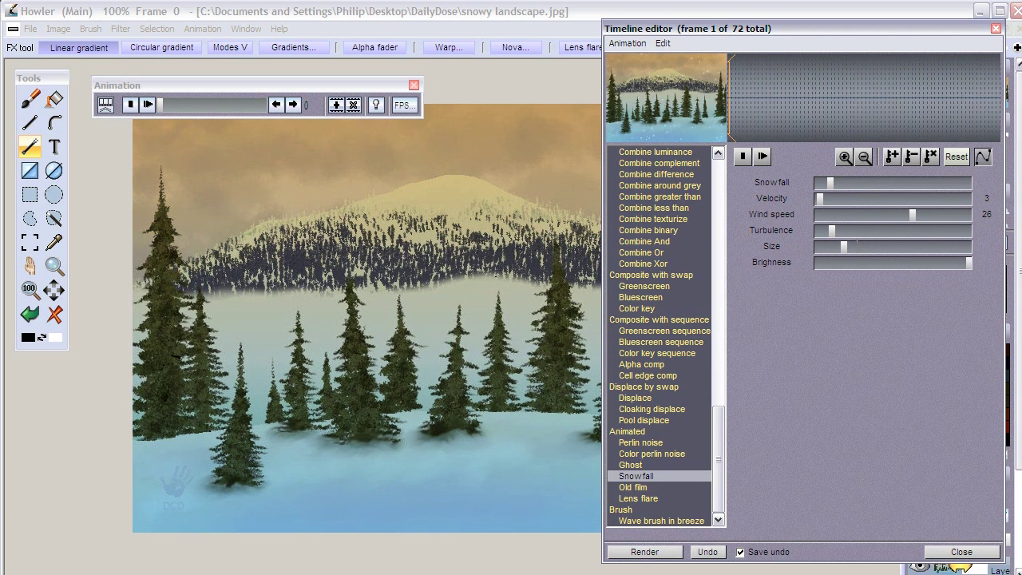
{"action": "left_click_drag", "start_coordinate": [832, 232], "coordinate": [852, 229]}
{"action": "left_click_drag", "start_coordinate": [843, 246], "coordinate": [876, 246]}
{"action": "left_click_drag", "start_coordinate": [865, 182], "coordinate": [907, 182]}
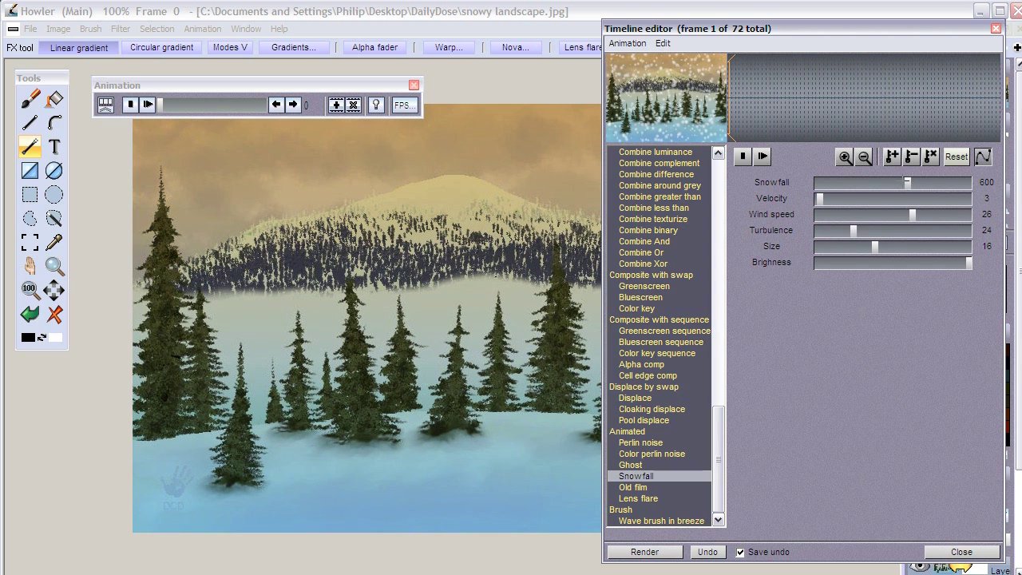
{"action": "left_click_drag", "start_coordinate": [875, 246], "coordinate": [839, 246]}
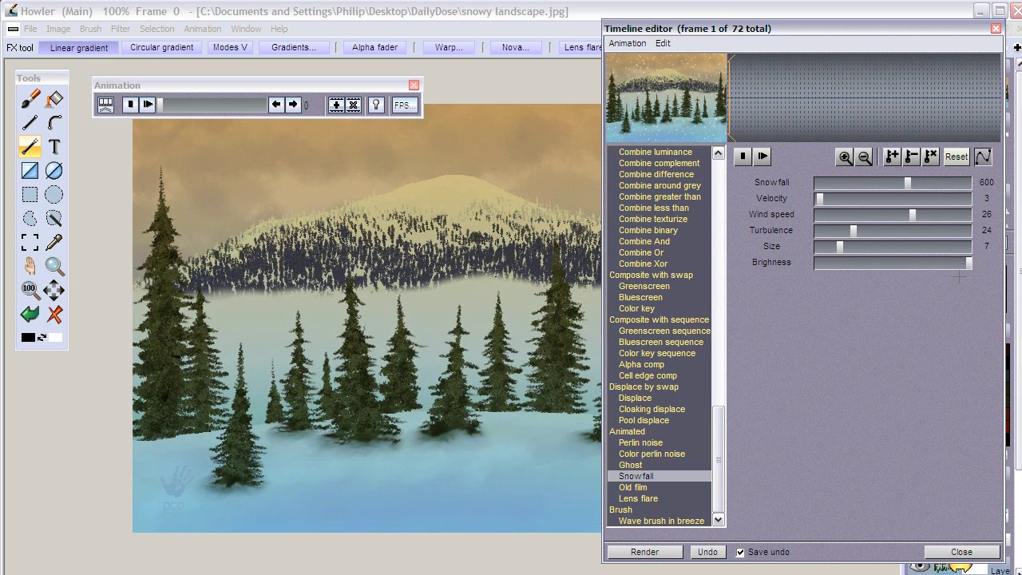
{"action": "left_click_drag", "start_coordinate": [968, 263], "coordinate": [844, 264]}
{"action": "left_click_drag", "start_coordinate": [845, 262], "coordinate": [957, 261]}
Raise snowfall to 937, shrink flakes to size 2, and render across all 72 frames.
{"action": "left_click_drag", "start_coordinate": [924, 182], "coordinate": [953, 182]}
{"action": "left_click_drag", "start_coordinate": [954, 182], "coordinate": [959, 182]}
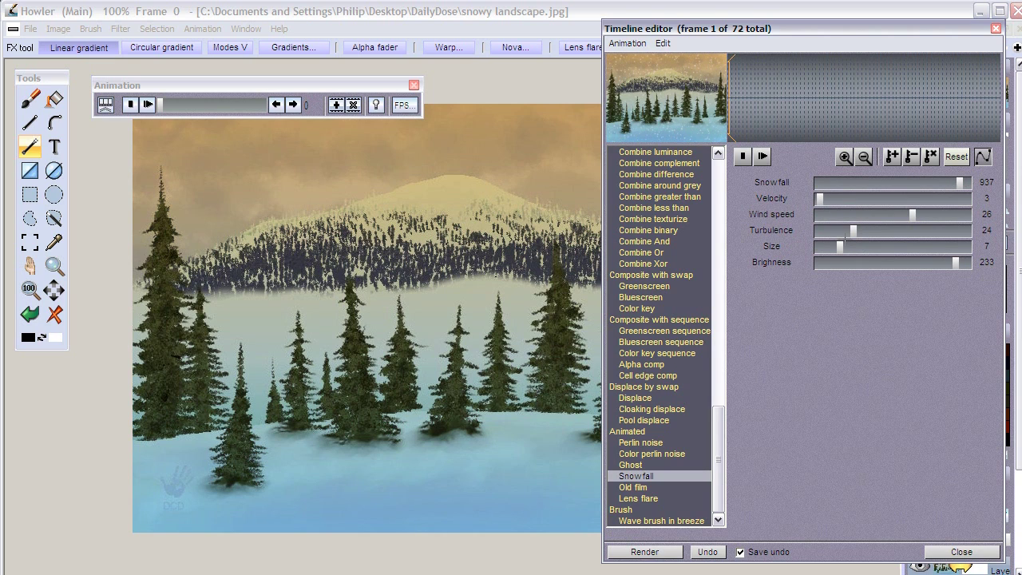
{"action": "left_click_drag", "start_coordinate": [839, 248], "coordinate": [821, 247]}
{"action": "left_click", "coordinate": [644, 551]}
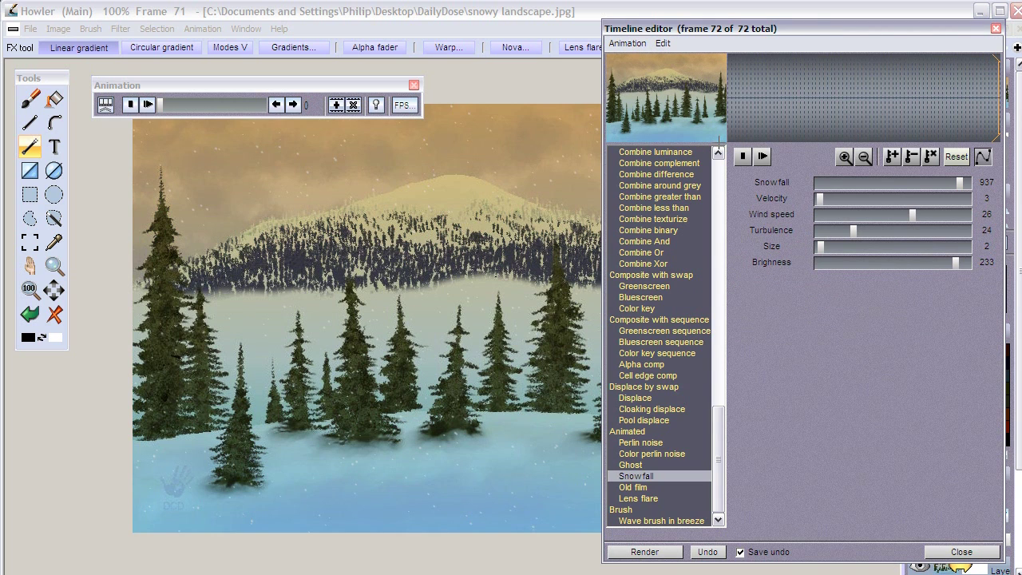
Render sparser snow with Snowfall 124, Size 14, Turbulence 55 and faster velocity, then play the preview.
{"action": "left_click_drag", "start_coordinate": [958, 183], "coordinate": [834, 183]}
{"action": "left_click_drag", "start_coordinate": [865, 239], "coordinate": [868, 242]}
{"action": "mouse_move", "coordinate": [877, 229]}
{"action": "left_mouse_down"}
{"action": "mouse_move", "coordinate": [901, 230]}
{"action": "mouse_move", "coordinate": [889, 213]}
{"action": "left_mouse_up"}
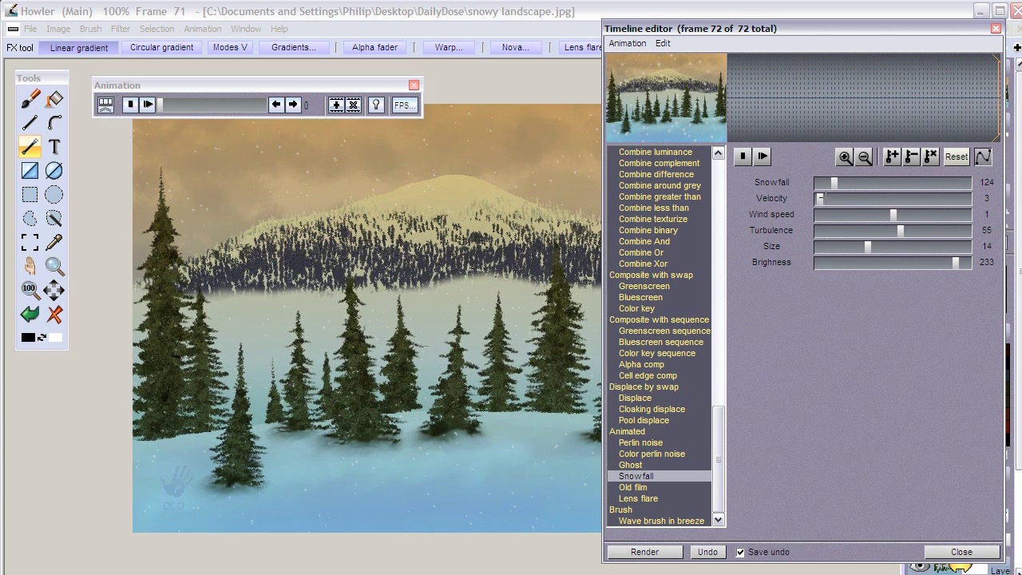
{"action": "left_click_drag", "start_coordinate": [821, 198], "coordinate": [826, 199]}
{"action": "left_click", "coordinate": [675, 552]}
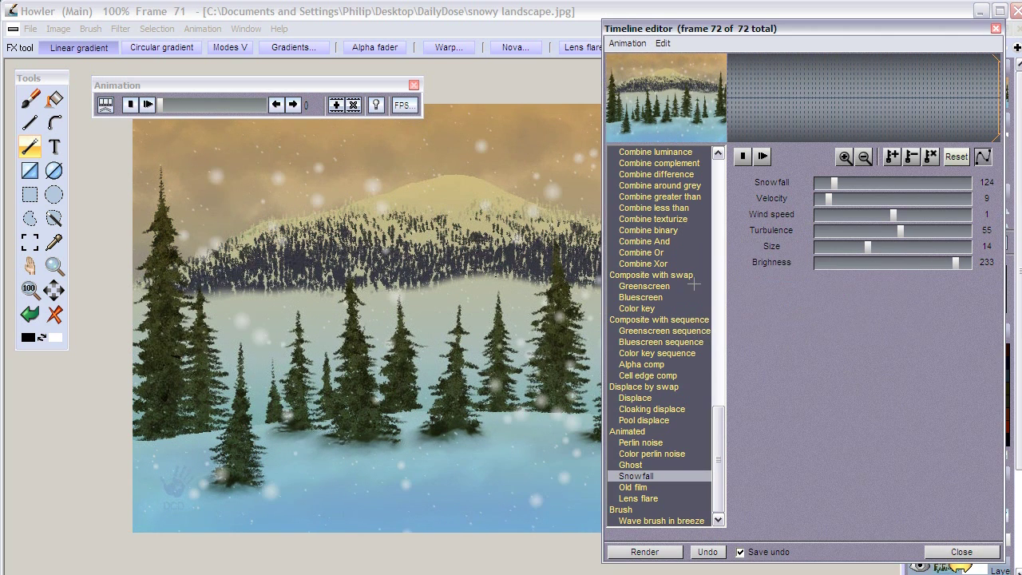
{"action": "left_click", "coordinate": [763, 156]}
Set Snowfall to 1000, flake size to 2 and brightness to 245.
{"action": "left_click_drag", "start_coordinate": [884, 182], "coordinate": [980, 186]}
{"action": "left_click_drag", "start_coordinate": [842, 253], "coordinate": [824, 248]}
{"action": "left_click_drag", "start_coordinate": [955, 262], "coordinate": [963, 262]}
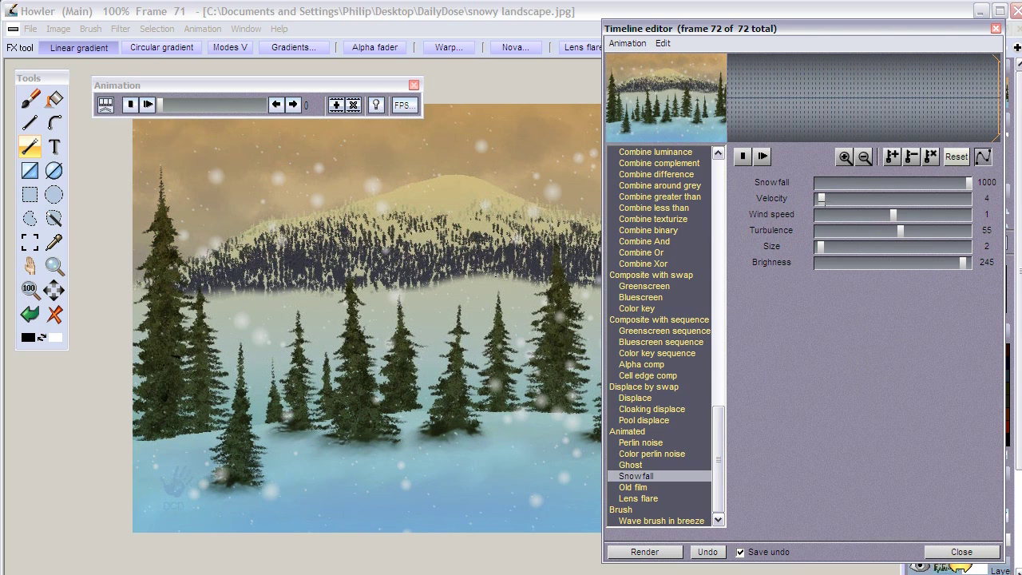
Raise wind speed to 74, lower turbulence to 7, render all frames, and close the Timeline editor.
{"action": "left_click_drag", "start_coordinate": [911, 214], "coordinate": [949, 214]}
{"action": "left_click_drag", "start_coordinate": [891, 229], "coordinate": [830, 229]}
{"action": "left_click", "coordinate": [659, 551]}
{"action": "left_click", "coordinate": [996, 29]}
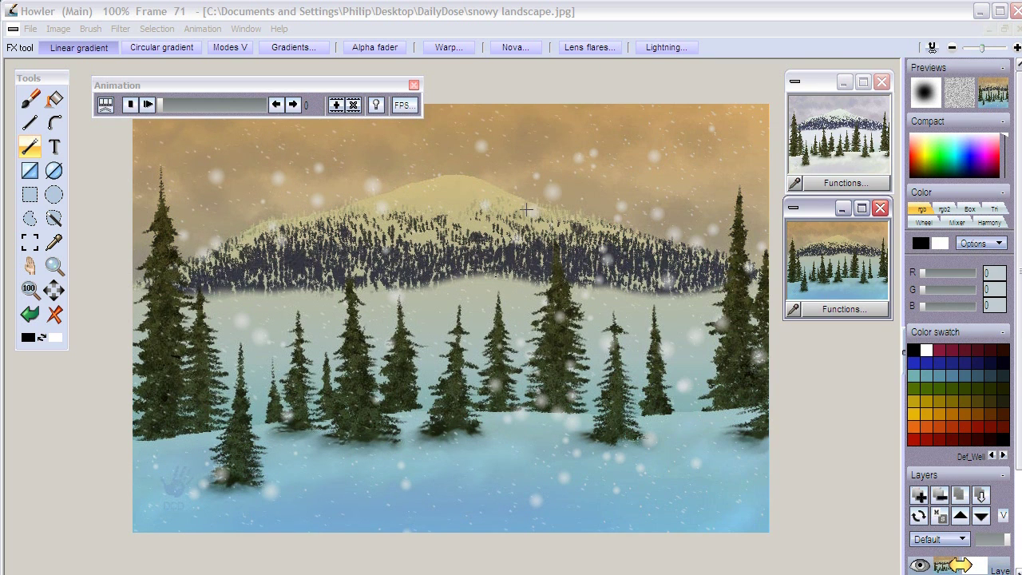
Play the animation, then make it loopable starting from frame 51.
{"action": "left_click", "coordinate": [148, 105]}
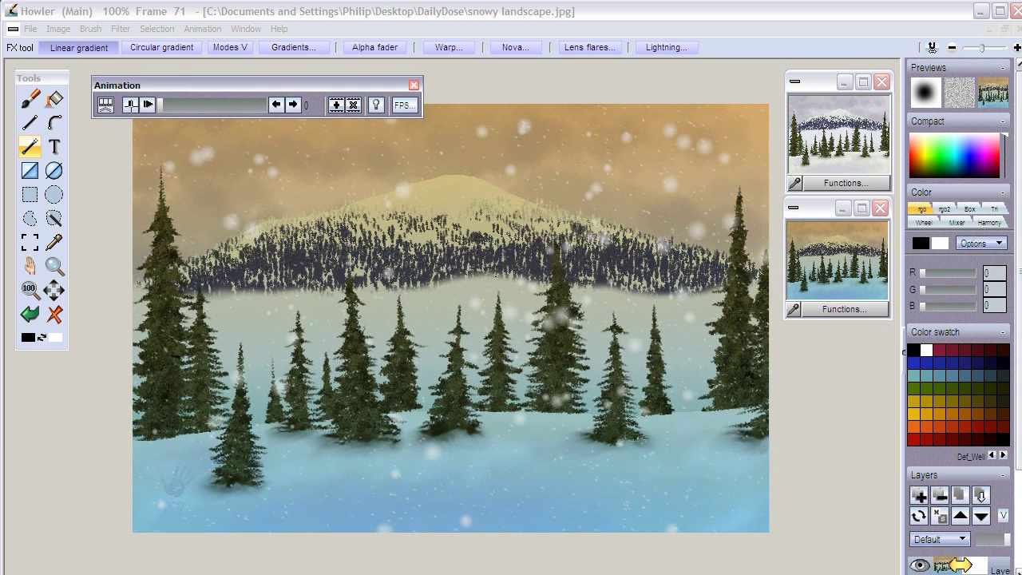
{"action": "left_click", "coordinate": [204, 28]}
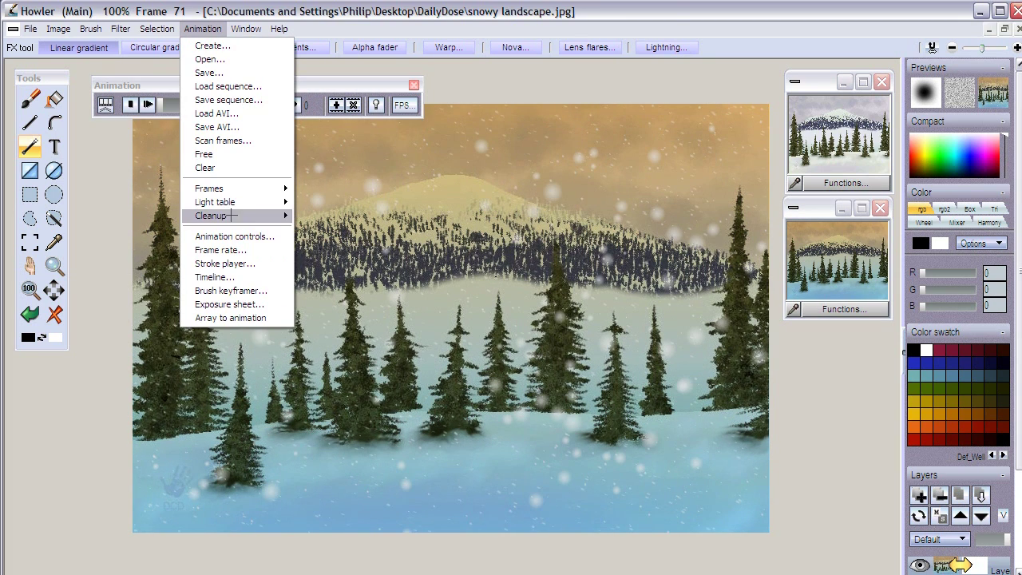
{"action": "mouse_move", "coordinate": [231, 189]}
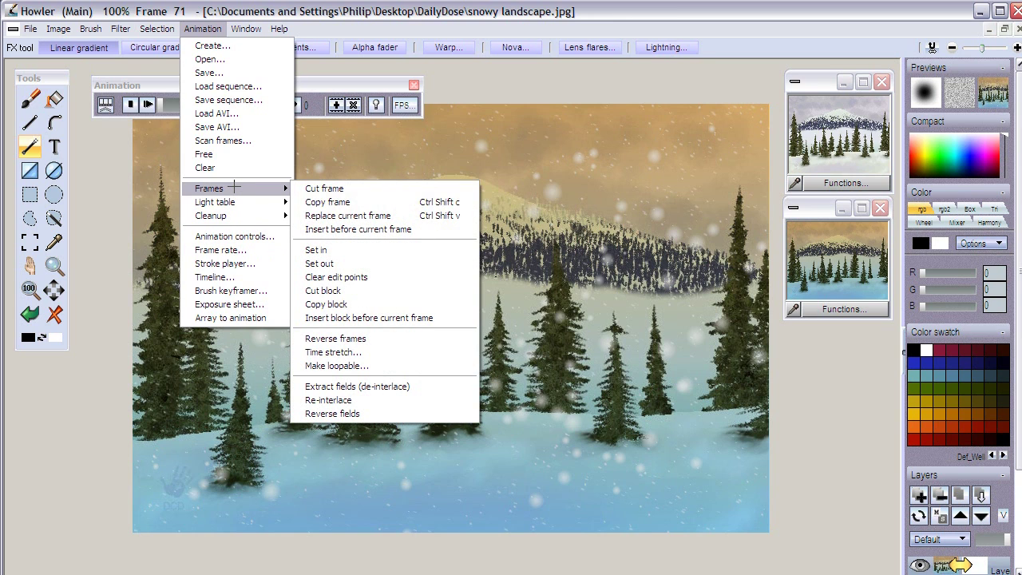
{"action": "left_click", "coordinate": [379, 365]}
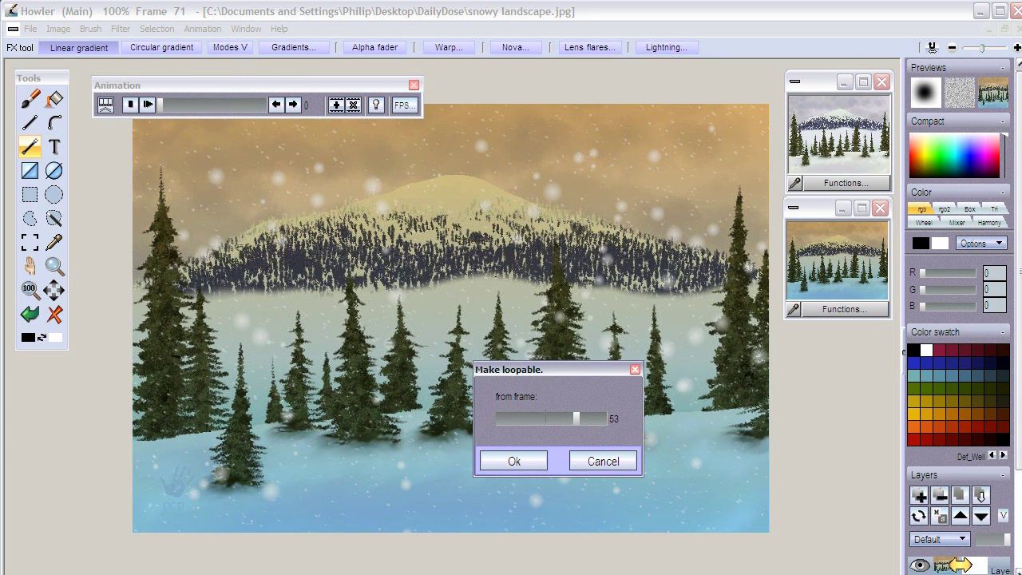
{"action": "left_click_drag", "start_coordinate": [585, 417], "coordinate": [575, 419]}
{"action": "left_click", "coordinate": [522, 459]}
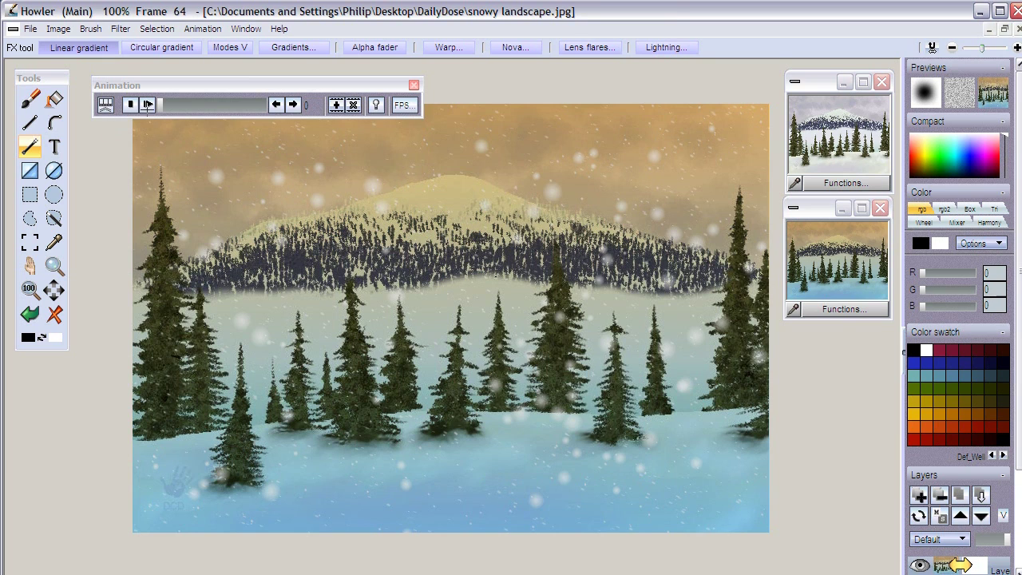